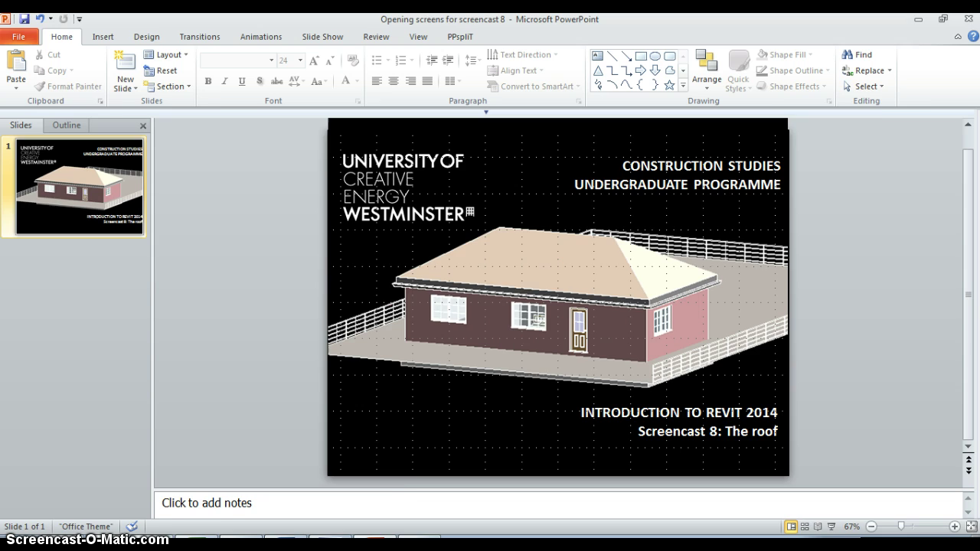
Switch from the PowerPoint title slide to the Revit 3D view of the bungalow.
key(alt+Tab)
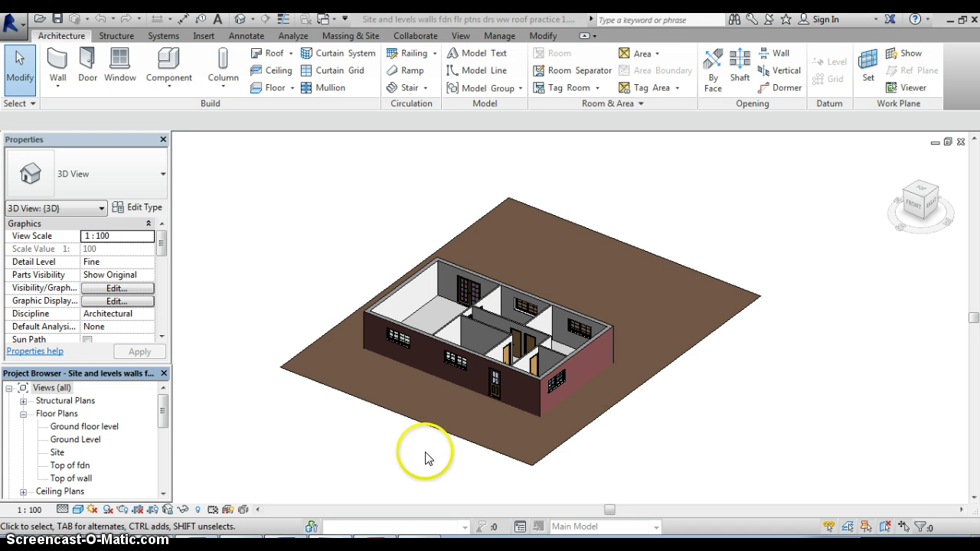
Orbit and pan the roofless bungalow in 3D, then open the Ground floor level plan.
middle_drag(468, 444, 482, 463)
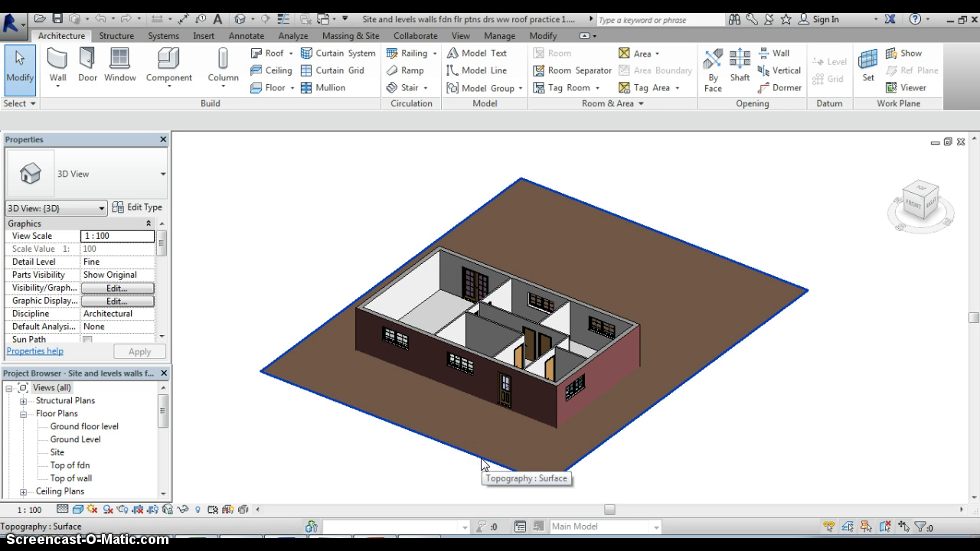
click(577, 470)
click(649, 476)
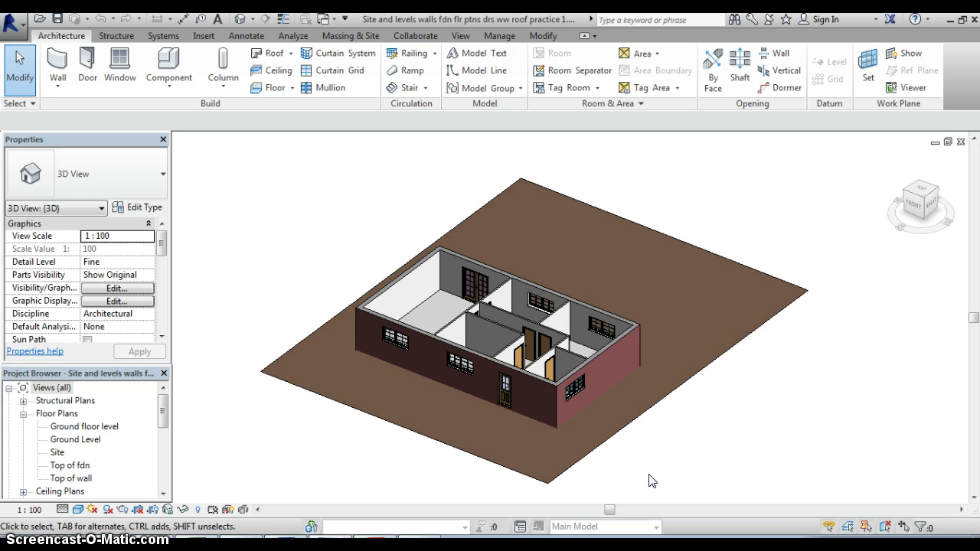
click(642, 474)
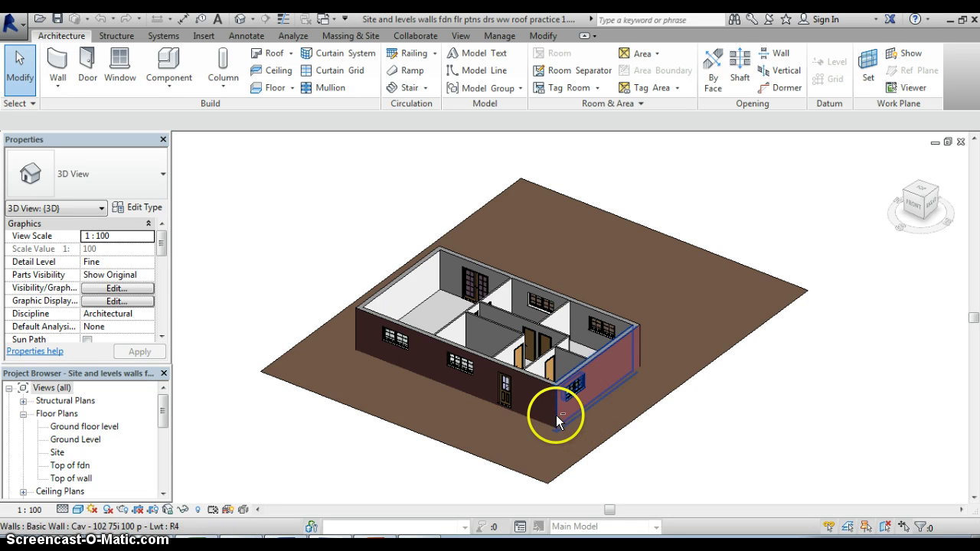
shift+middle_drag(563, 418, 684, 460)
click(684, 460)
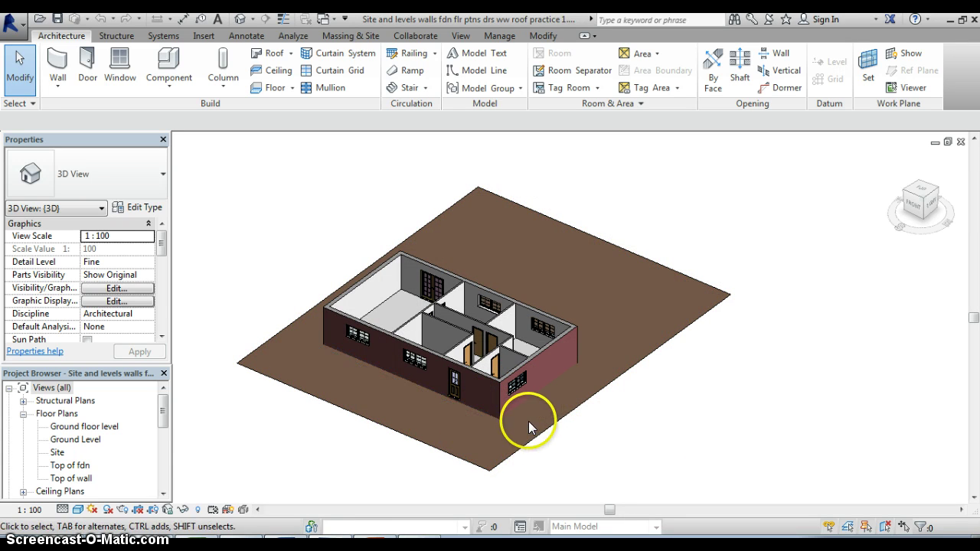
middle_drag(549, 435, 587, 442)
click(691, 427)
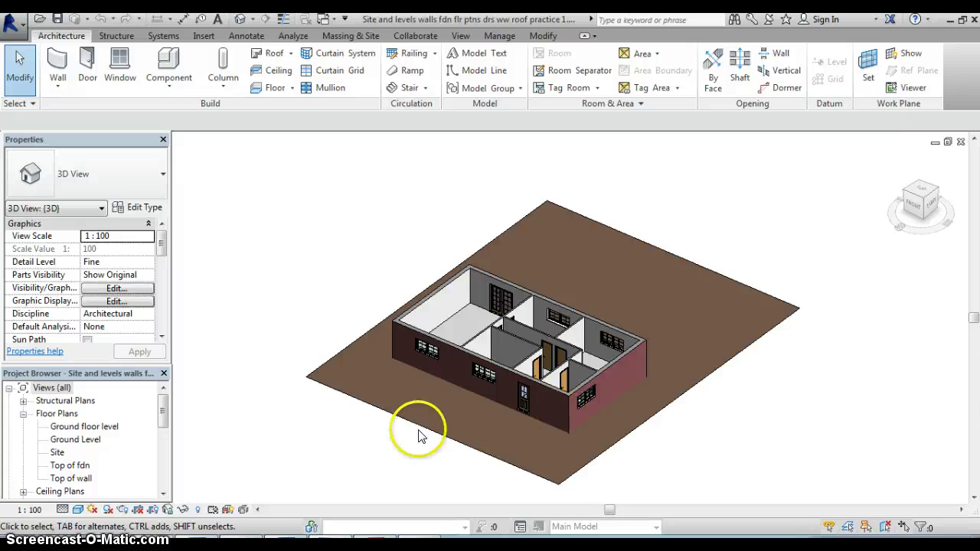
double_click(92, 427)
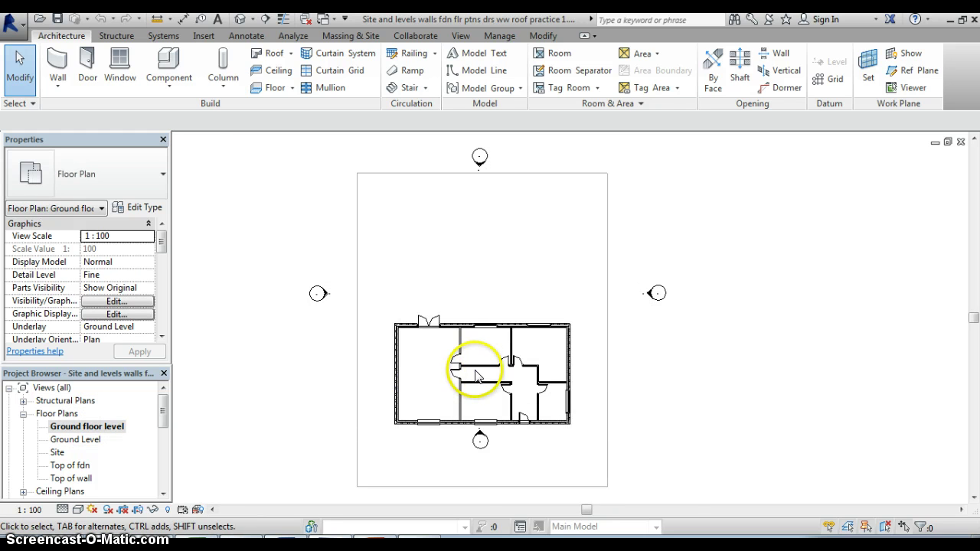
Zoom into the ground floor plan and start a Compound Ceiling: Plain ceiling at 2600 offset.
scroll(470, 372, up, 2)
scroll(545, 390, up, 1)
middle_drag(546, 391, 556, 339)
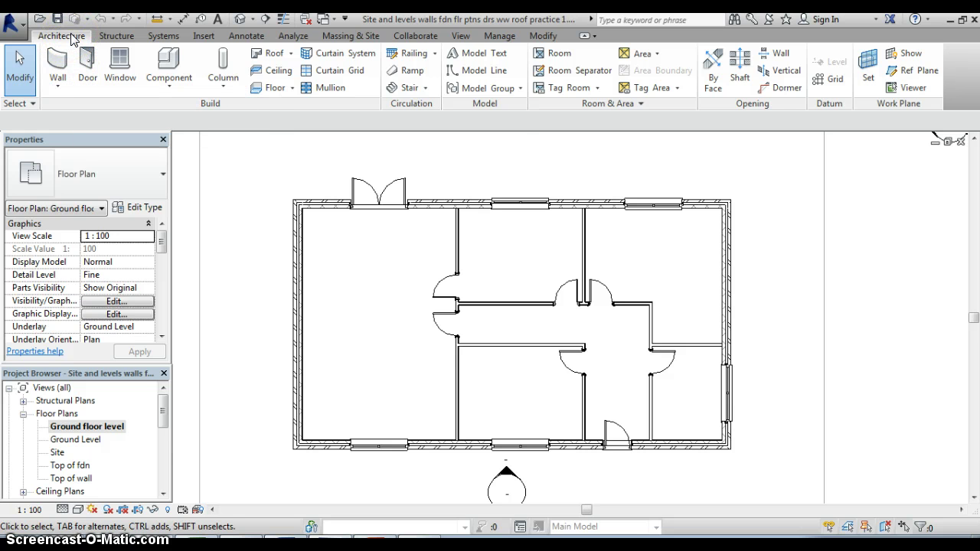
click(275, 72)
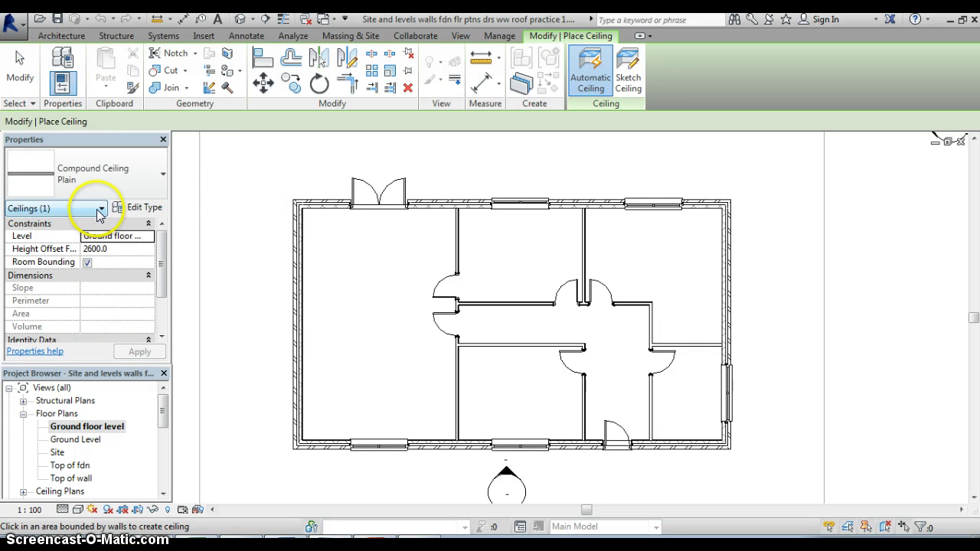
click(161, 175)
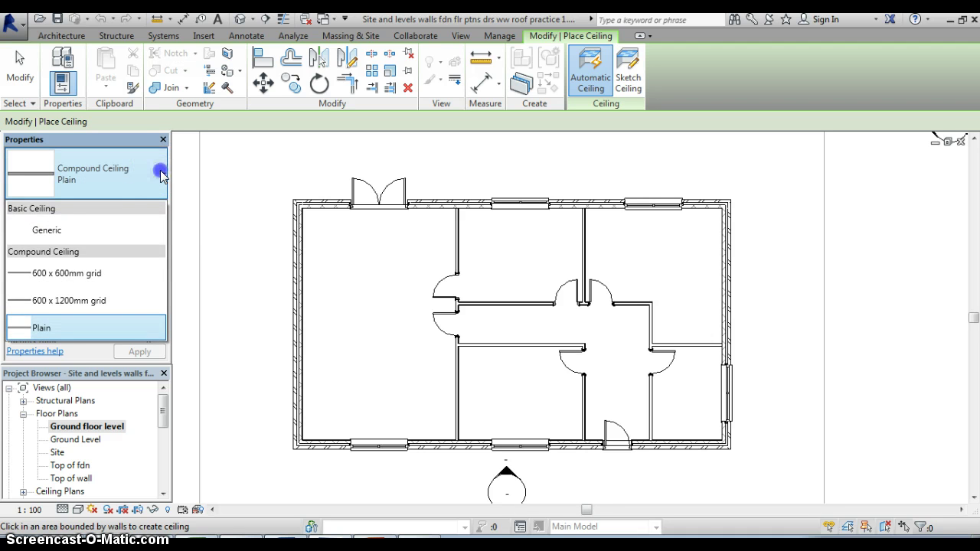
click(161, 175)
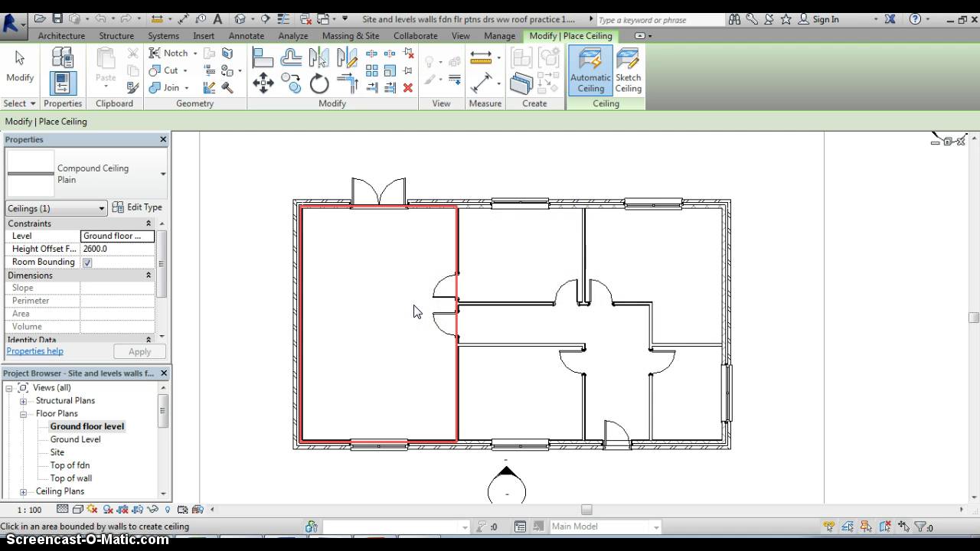
Place plain ceilings in the large left room, corridor, bottom-middle, bottom-right and top-right rooms.
click(372, 322)
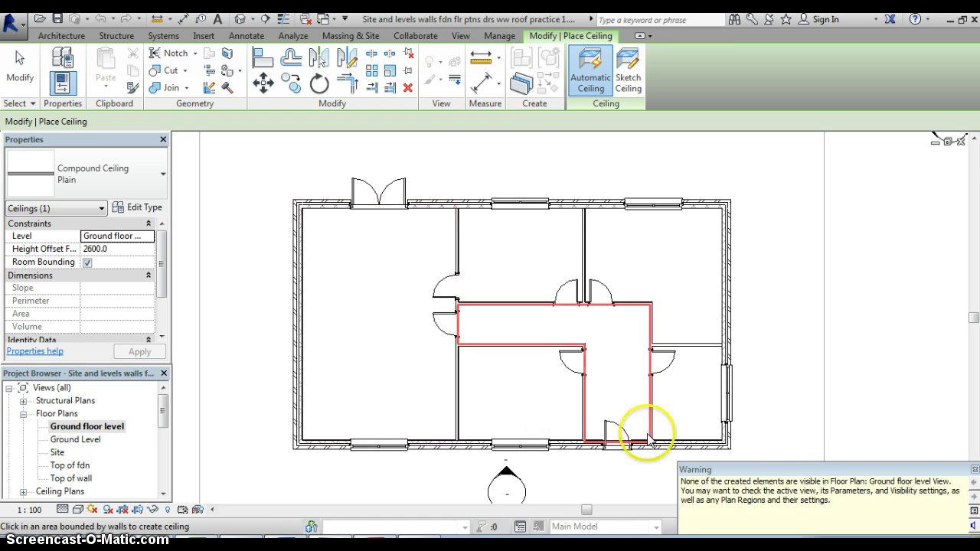
click(809, 457)
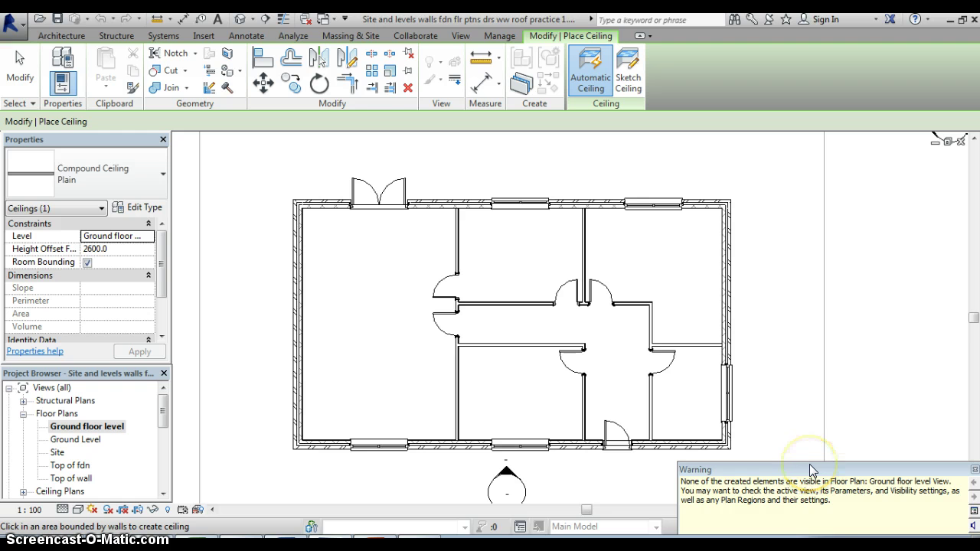
click(848, 512)
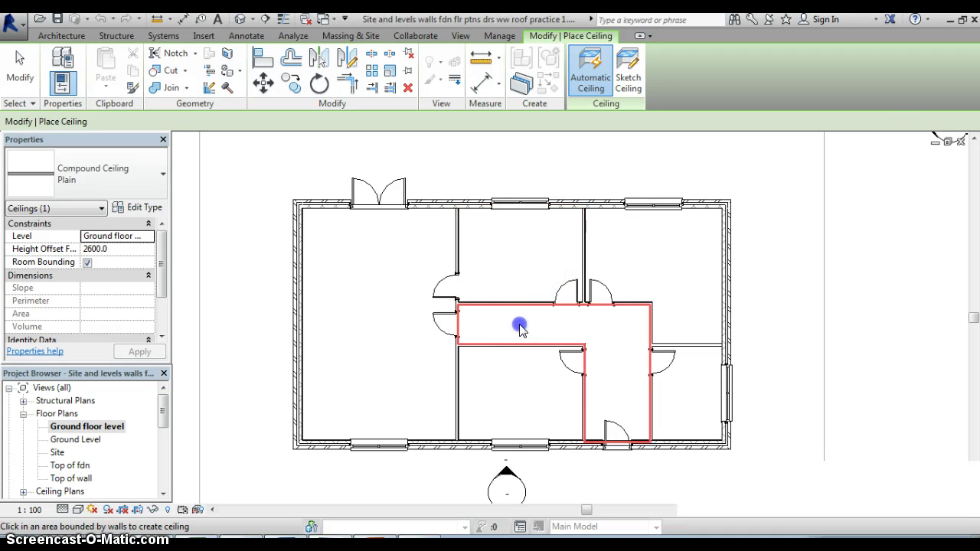
click(526, 400)
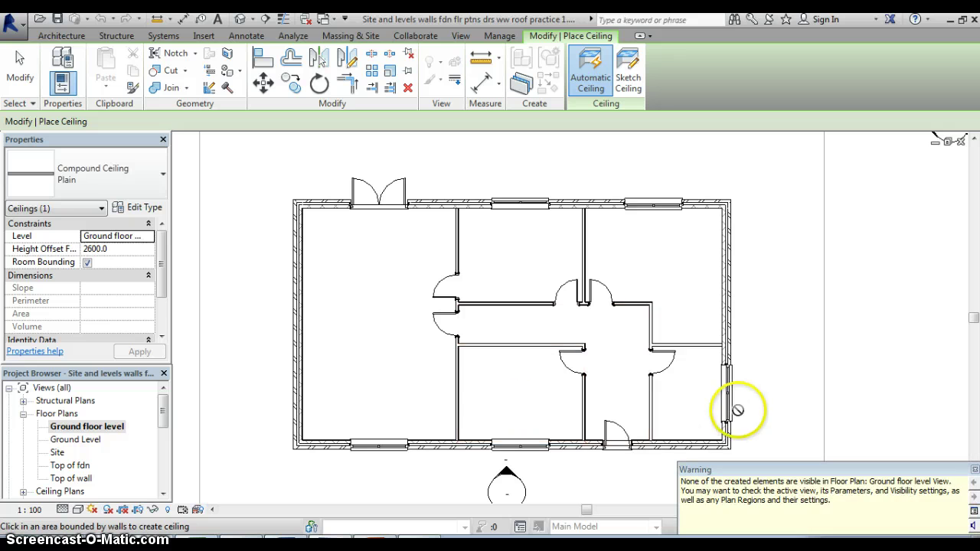
click(685, 404)
click(682, 288)
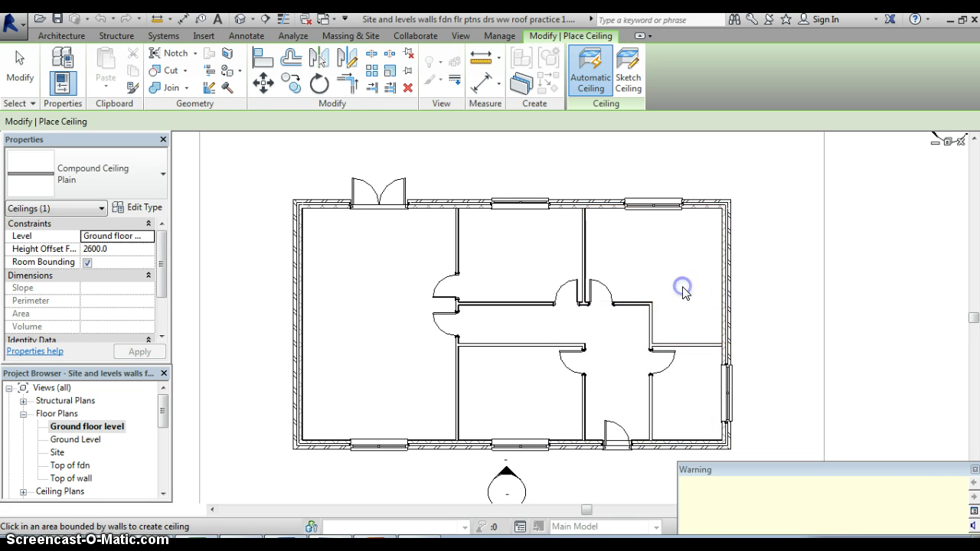
click(974, 470)
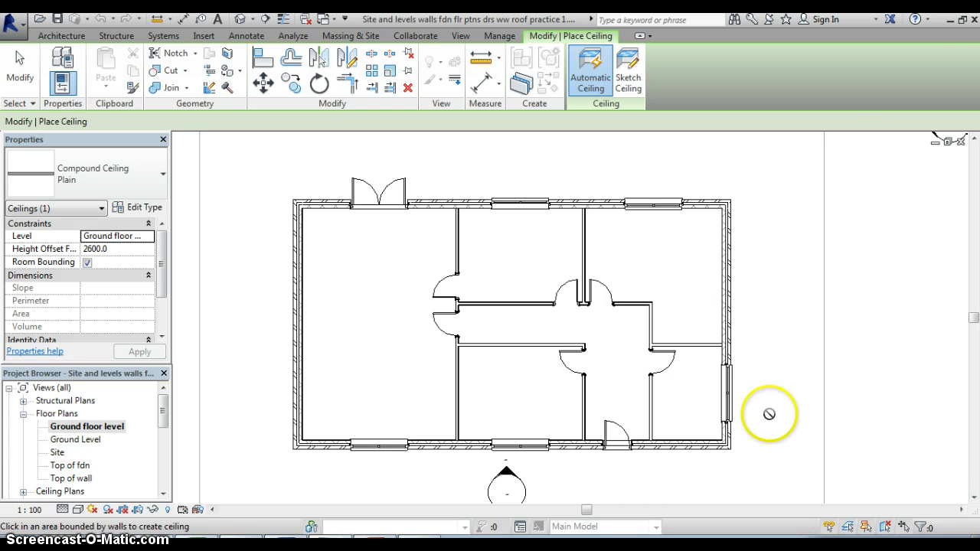
click(164, 435)
drag(164, 412, 170, 448)
double_click(58, 426)
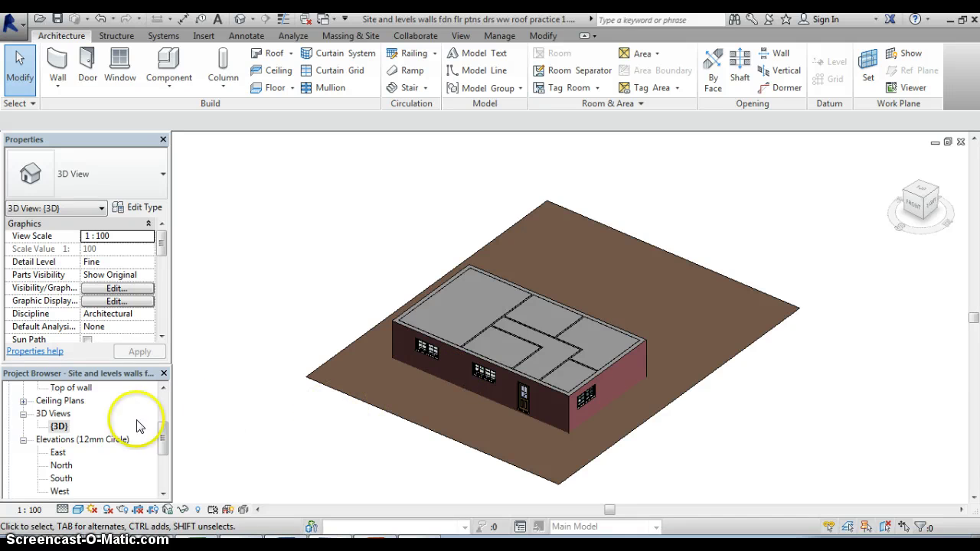
drag(164, 427, 165, 412)
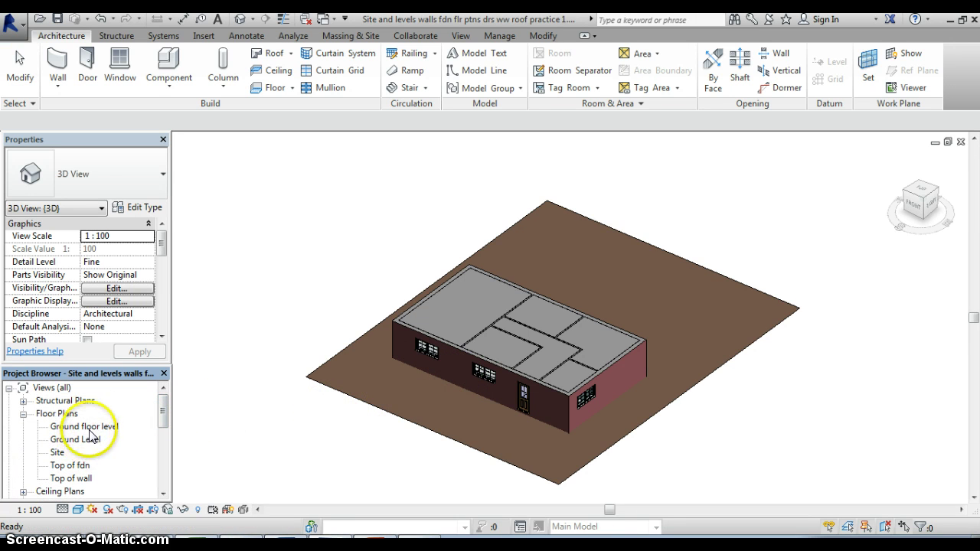
double_click(90, 427)
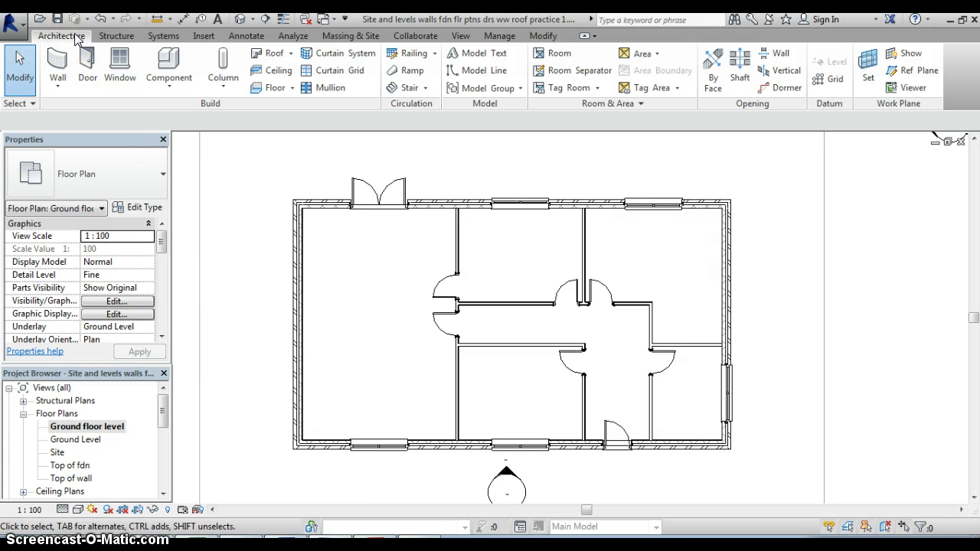
Start a roof by footprint using the Basic Roof: Pitched - Warm Timber - Ins Over type.
click(270, 53)
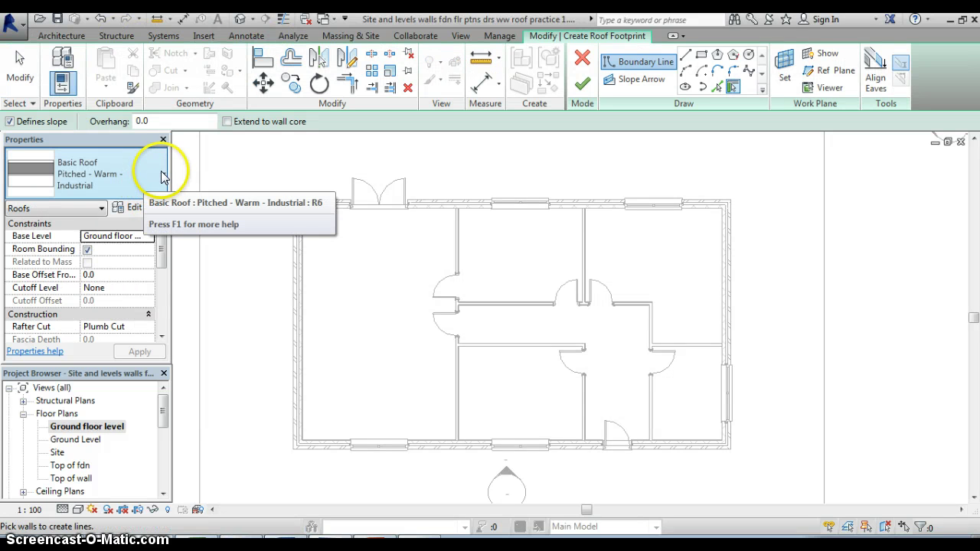
click(162, 177)
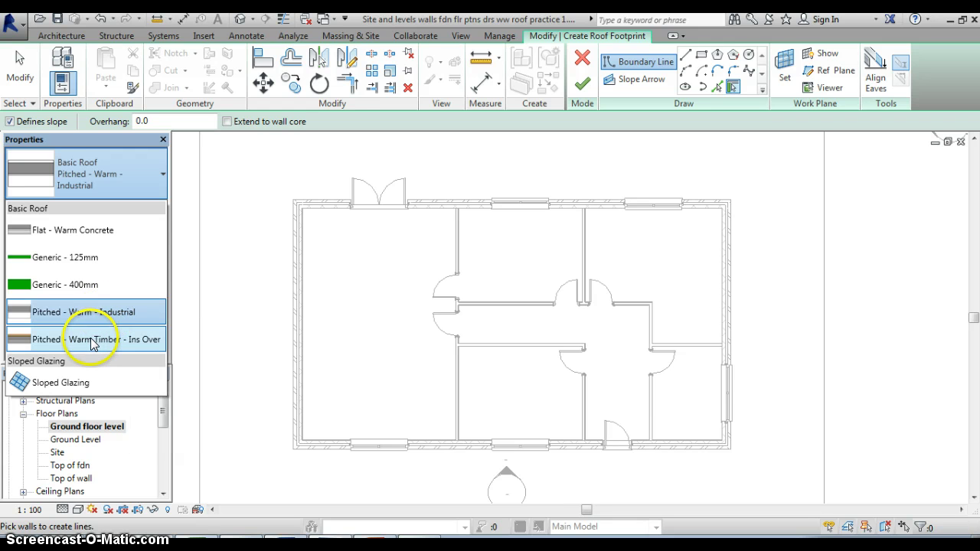
mouse_move(90, 343)
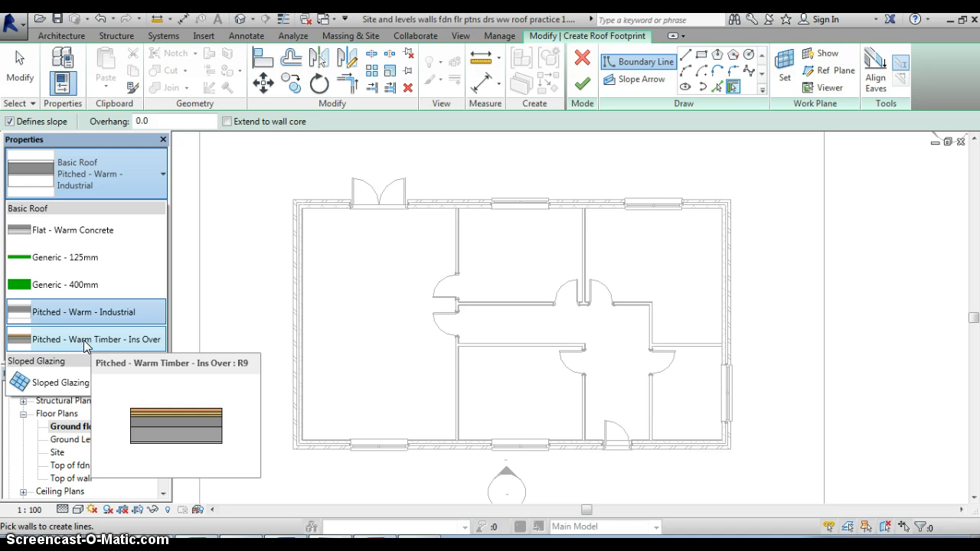
click(85, 343)
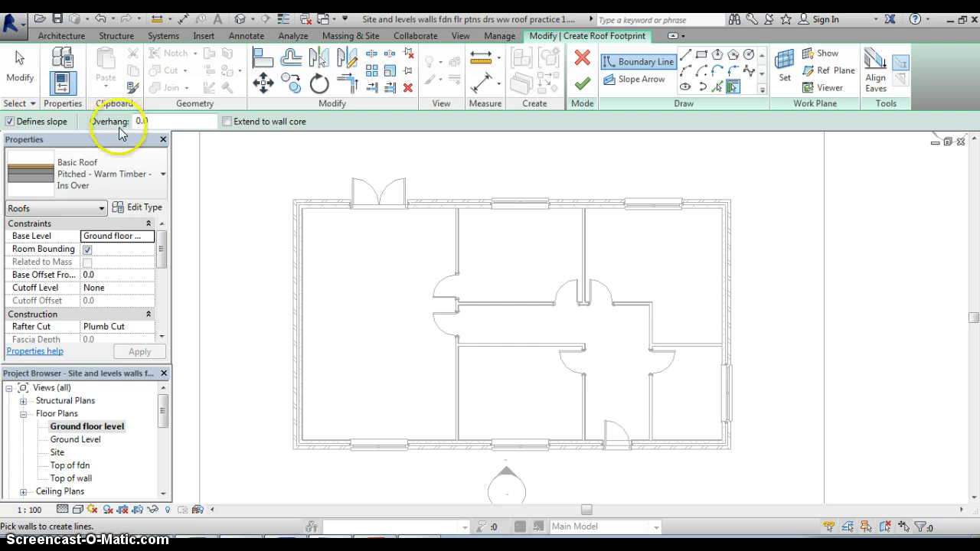
Set the roof overhang to 300 and its Base Level to Top of wall.
click(159, 119)
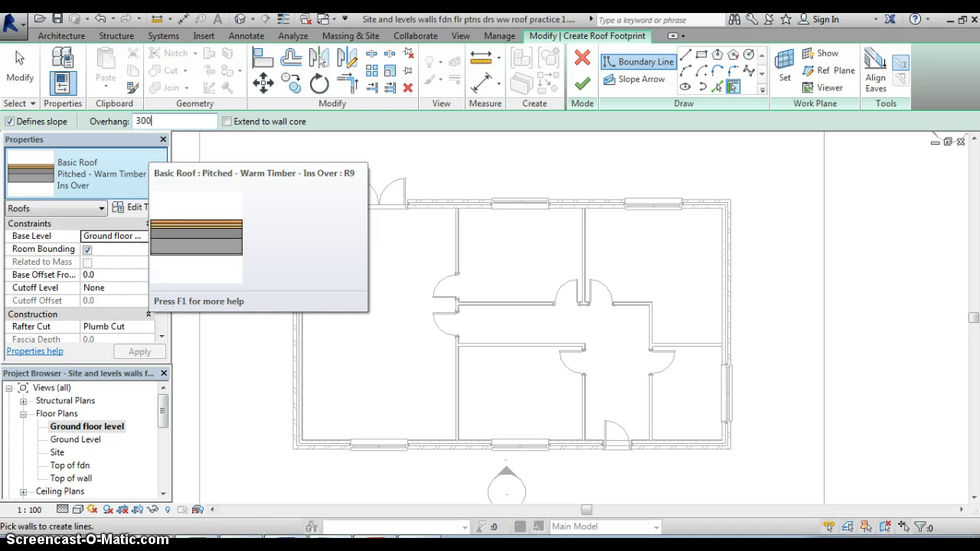
key(Return)
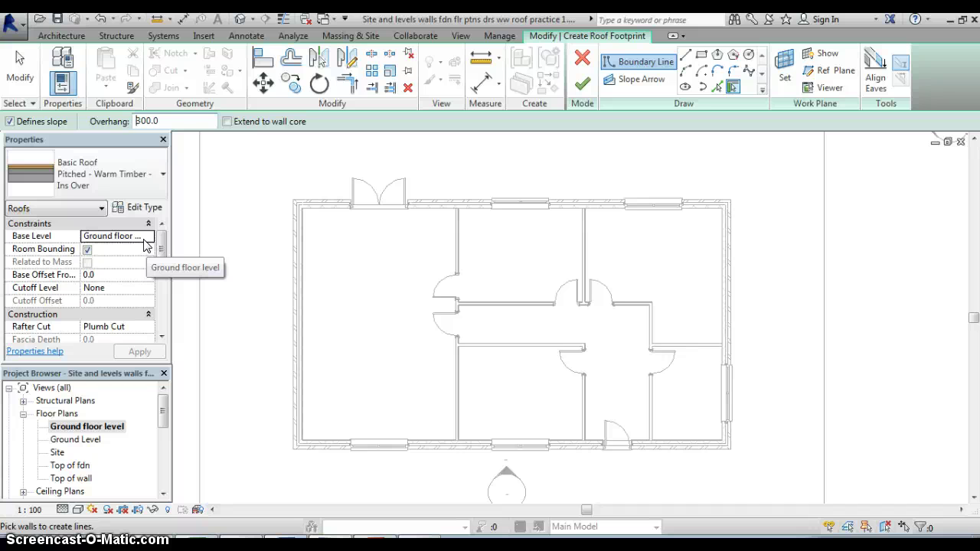
click(144, 240)
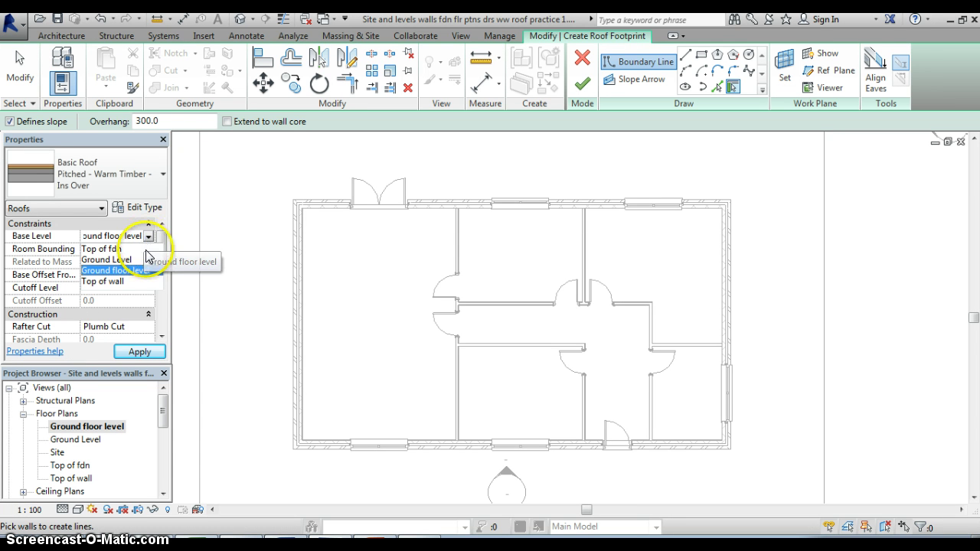
click(114, 282)
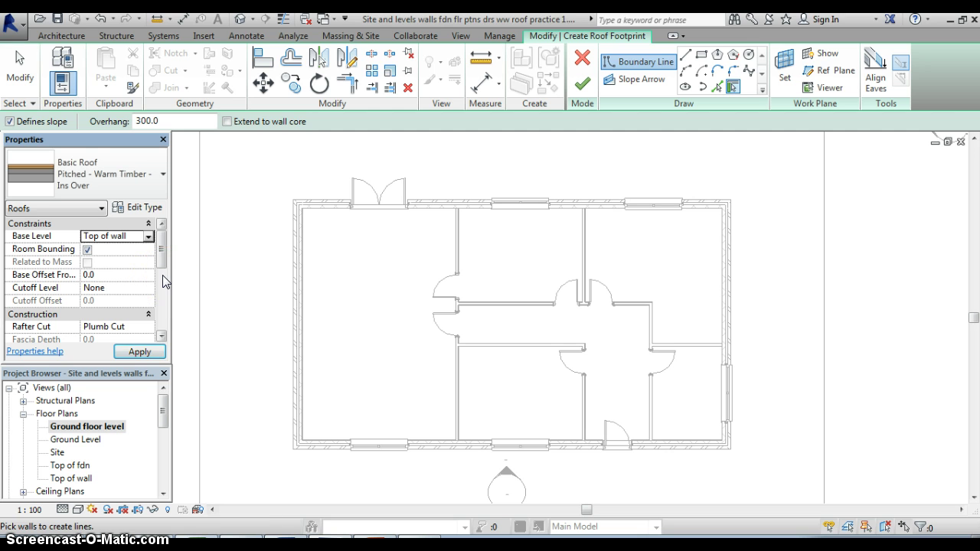
click(175, 268)
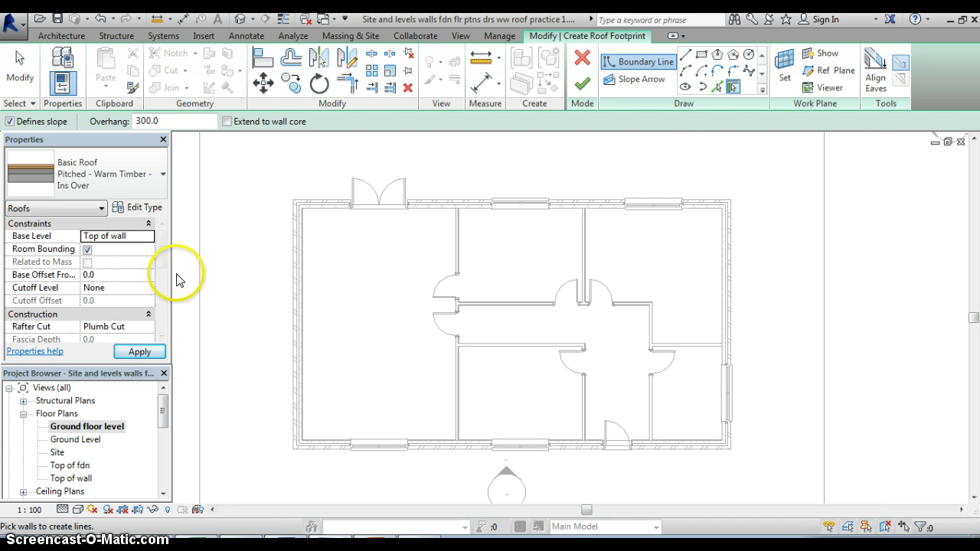
Pick the top, right, bottom and left walls and finish the 30° hipped roof.
click(563, 204)
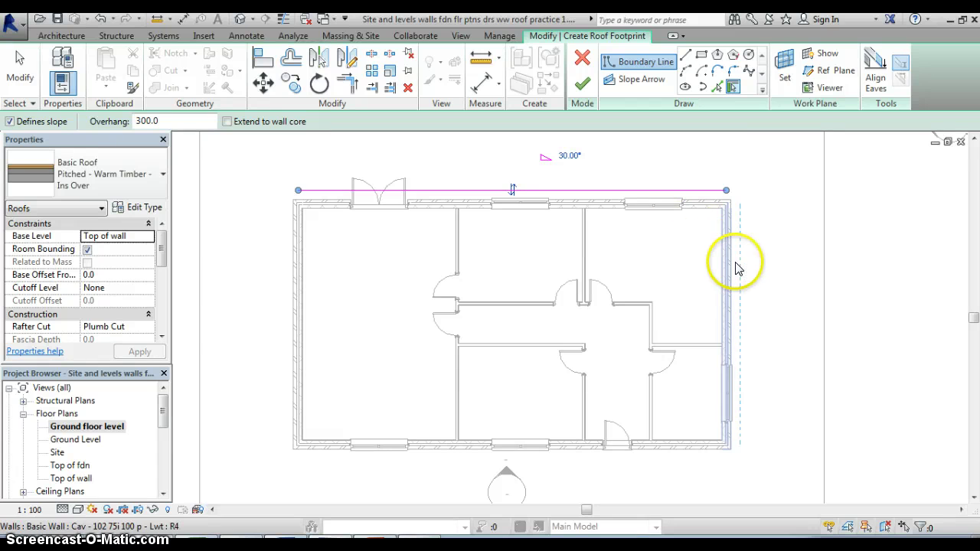
click(728, 302)
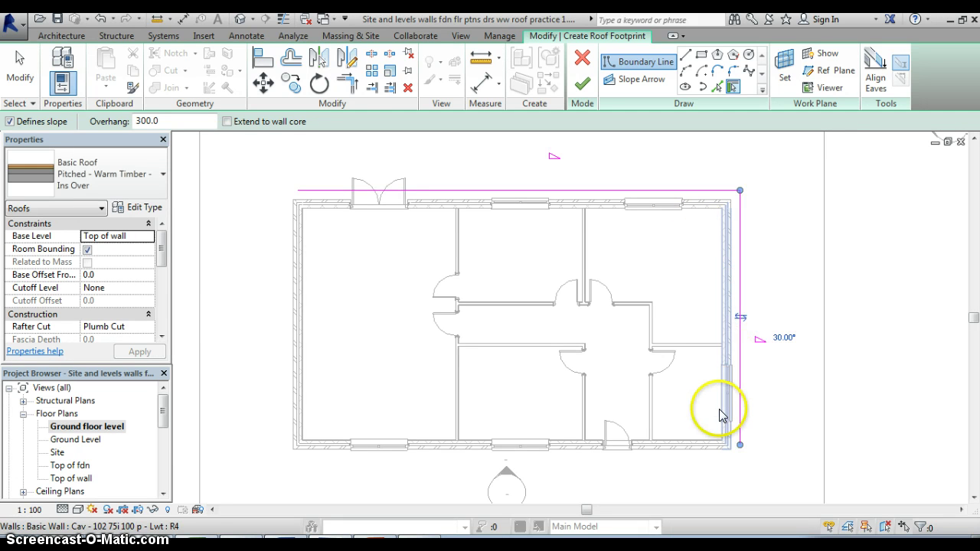
click(570, 450)
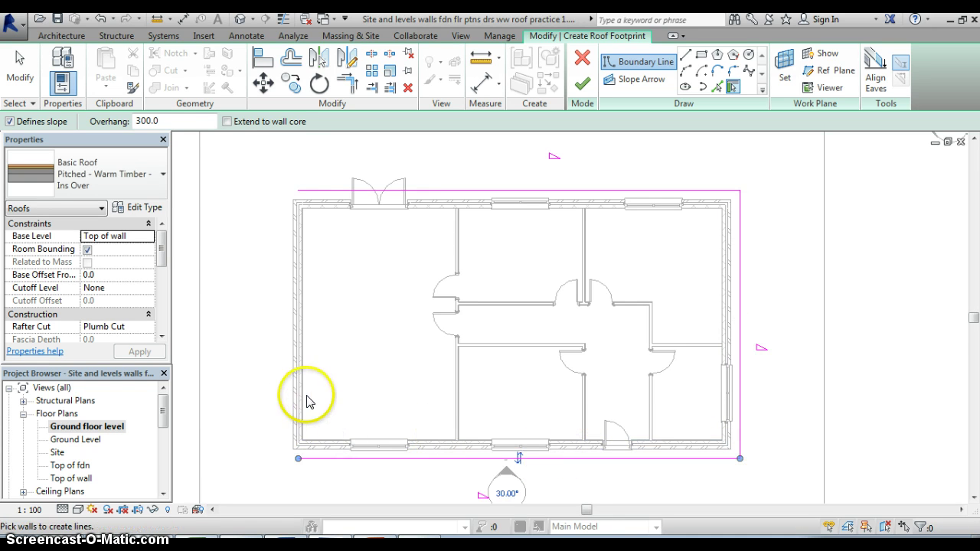
click(293, 351)
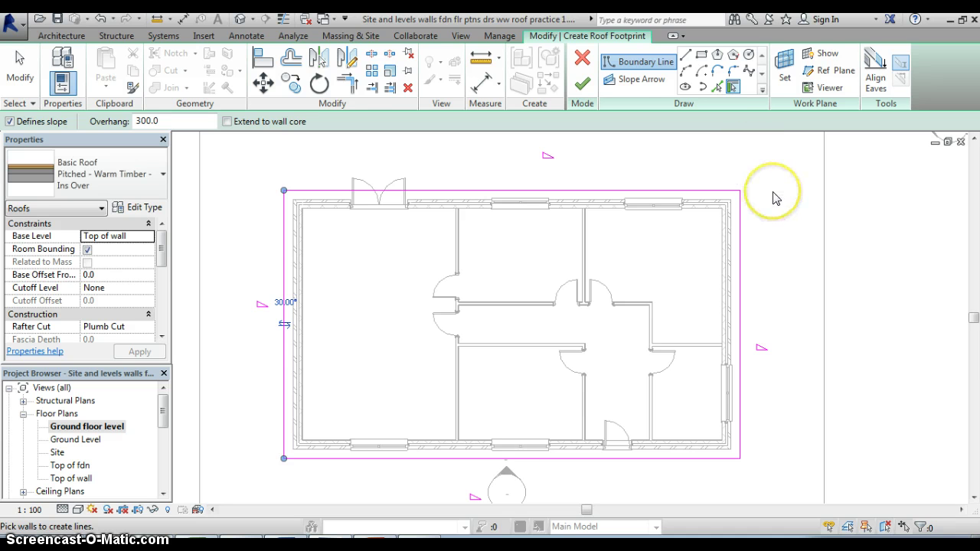
click(583, 85)
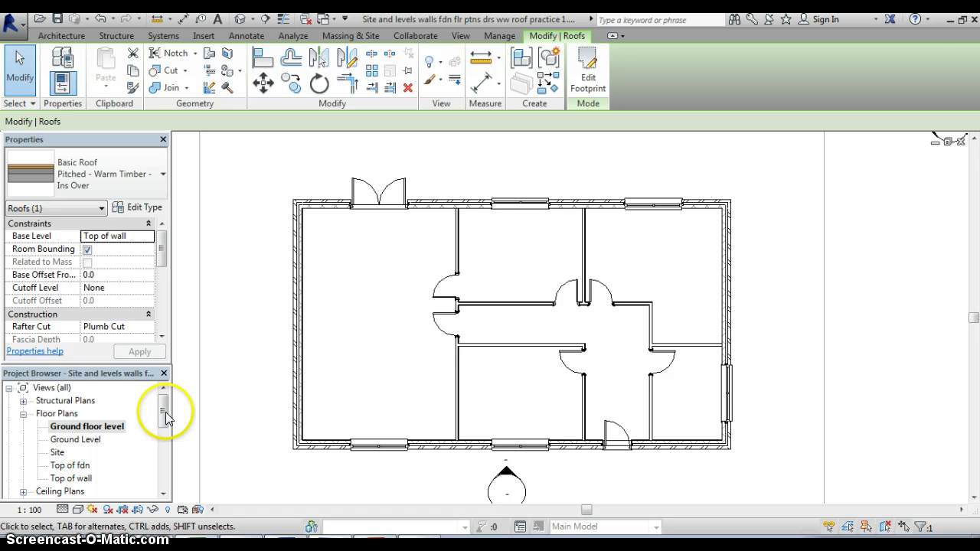
Open the 3D view and orbit around the roofed bungalow from several angles.
drag(163, 394, 167, 438)
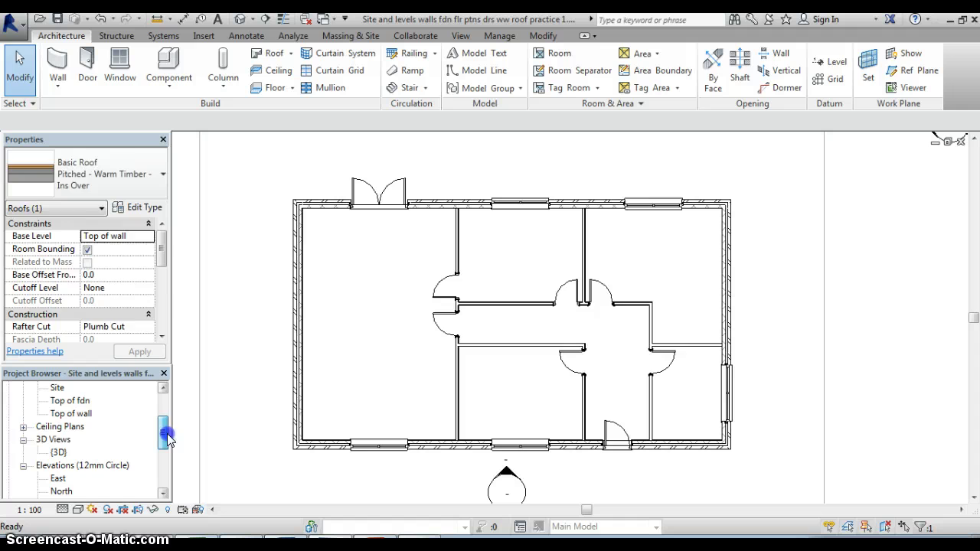
double_click(59, 453)
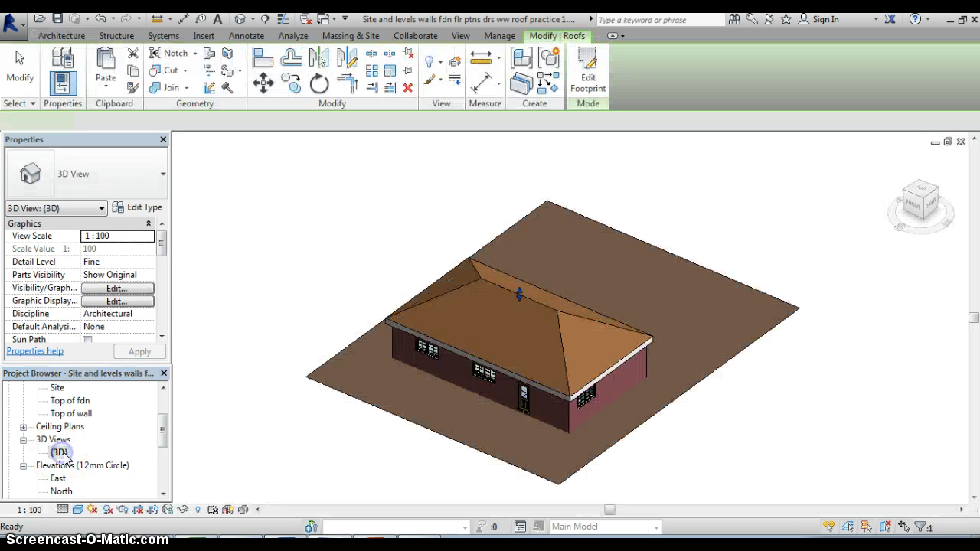
click(369, 470)
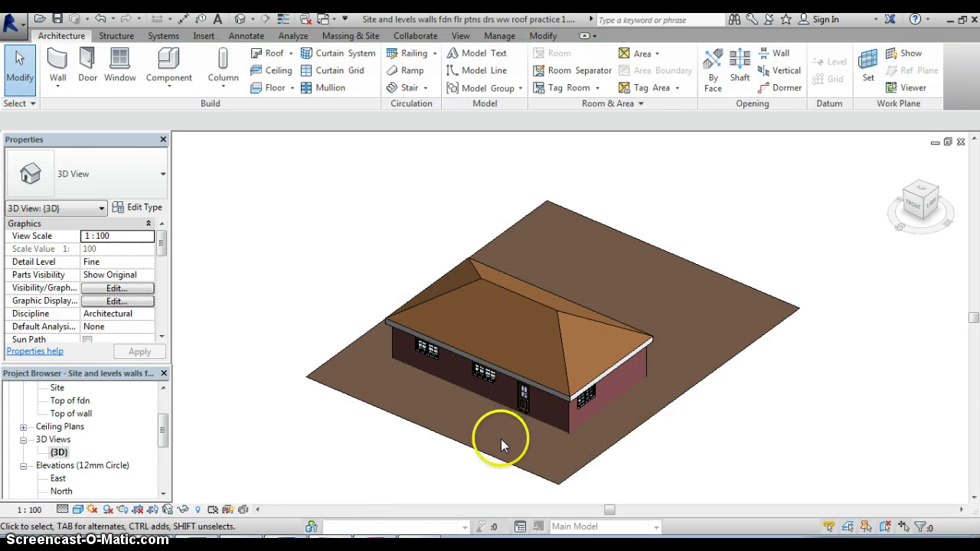
shift+middle_drag(500, 439, 527, 382)
scroll(534, 370, up, 2)
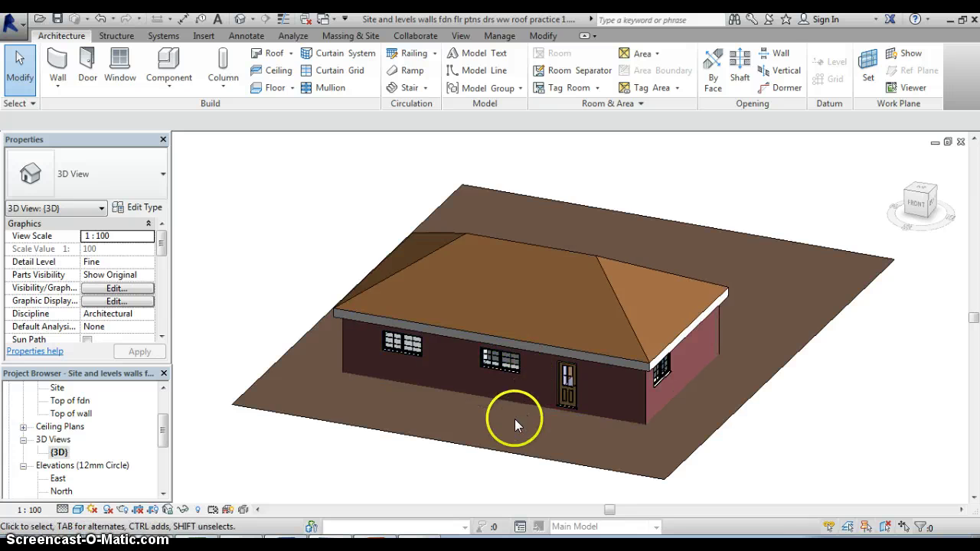
shift+middle_drag(513, 421, 467, 399)
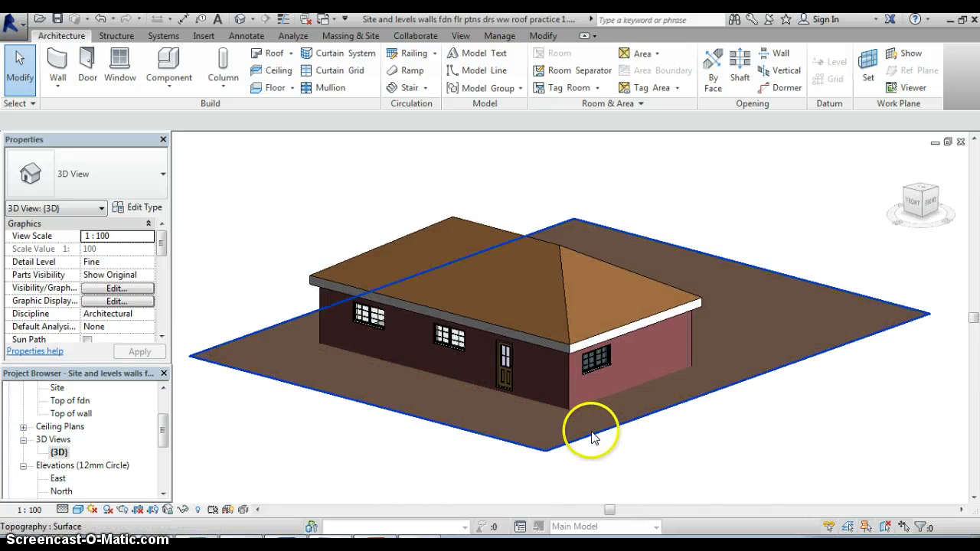
shift+middle_drag(526, 425, 574, 437)
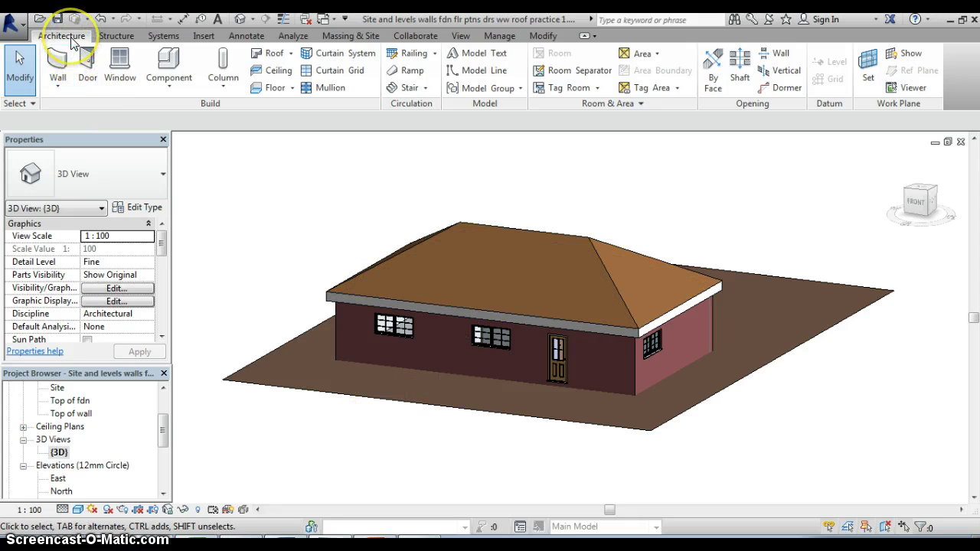
Add gutters along the front and right eaves of the hipped roof.
click(290, 54)
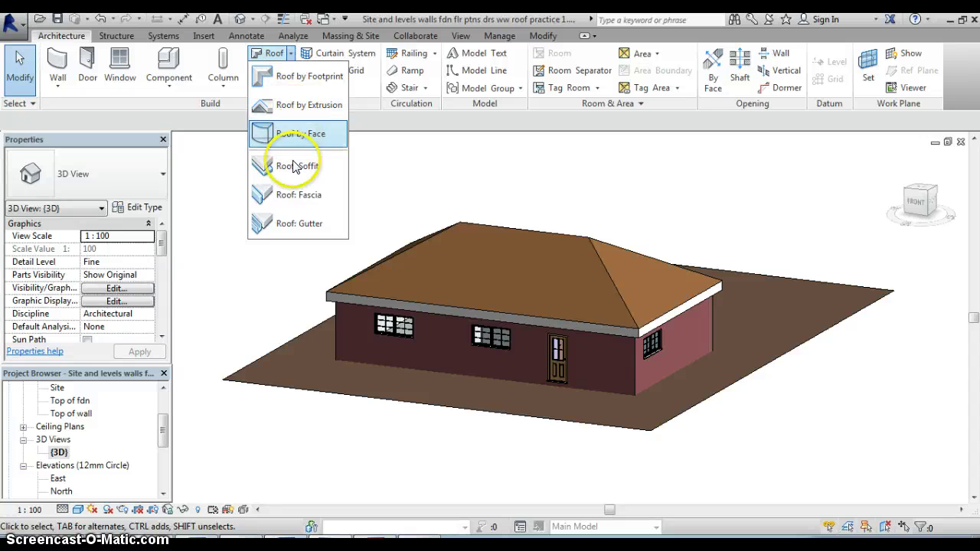
click(281, 224)
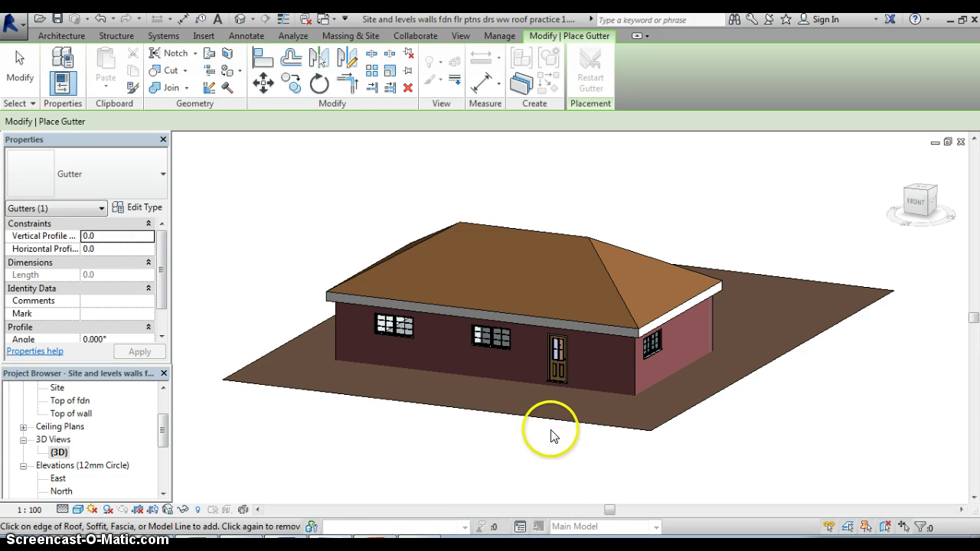
click(467, 310)
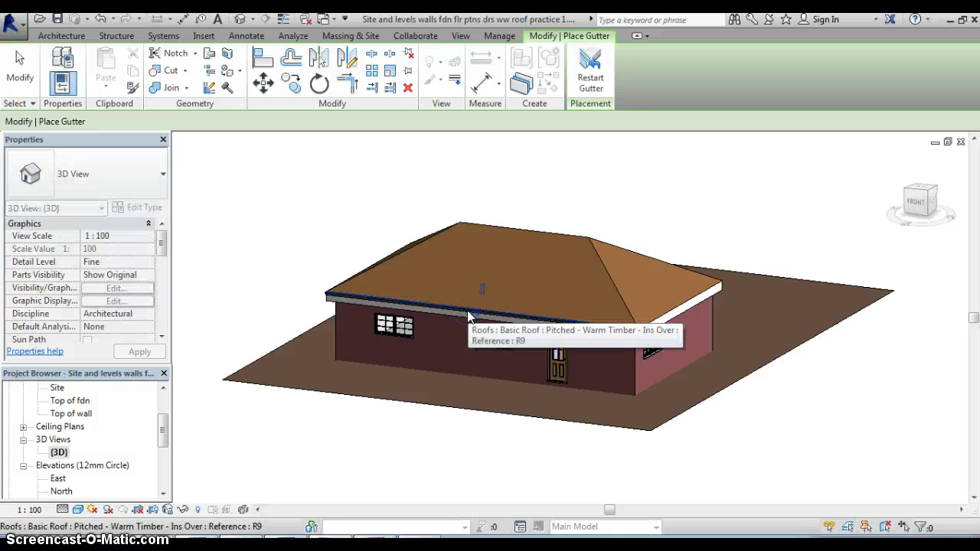
click(489, 313)
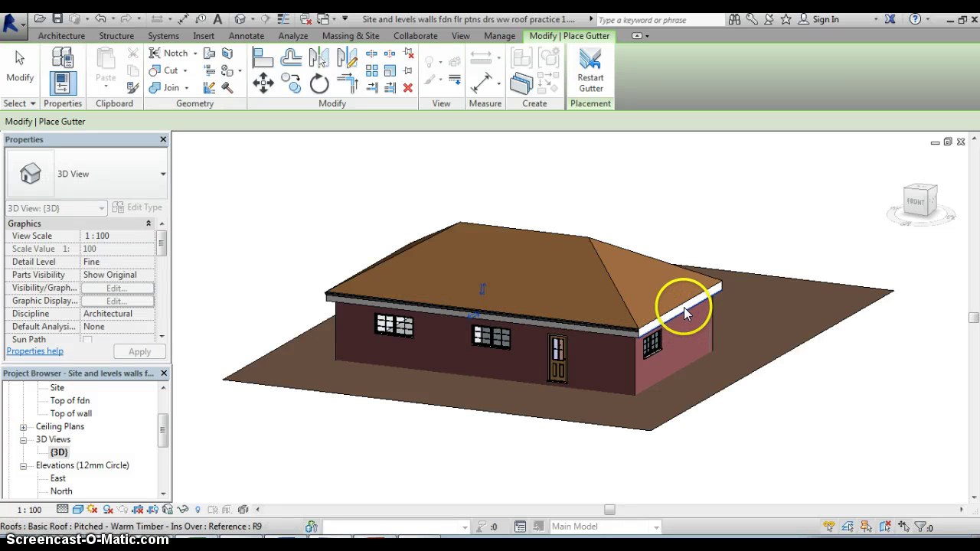
click(657, 315)
key(Escape)
key(Escape)
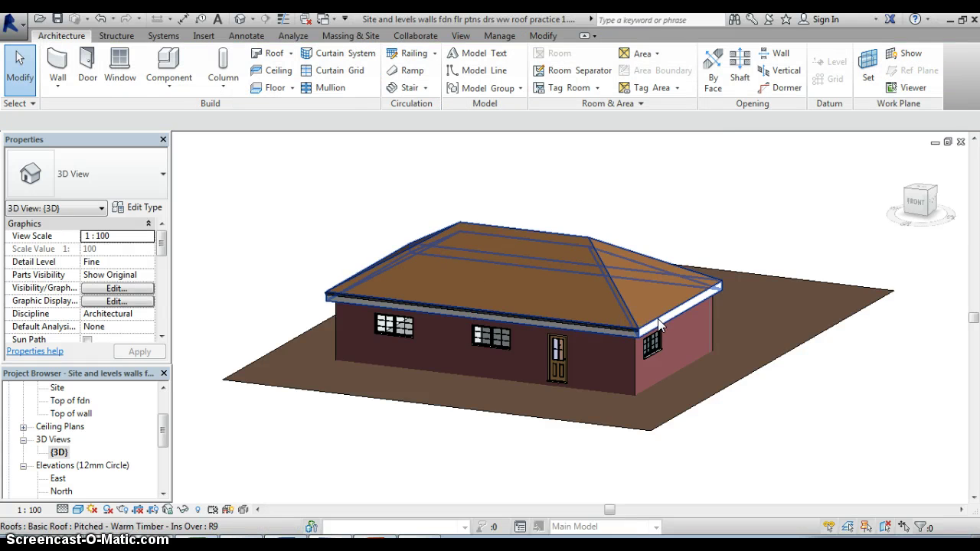
Orbit around the house and add gutters along the side, back and front eaves.
shift+middle_drag(656, 317, 500, 336)
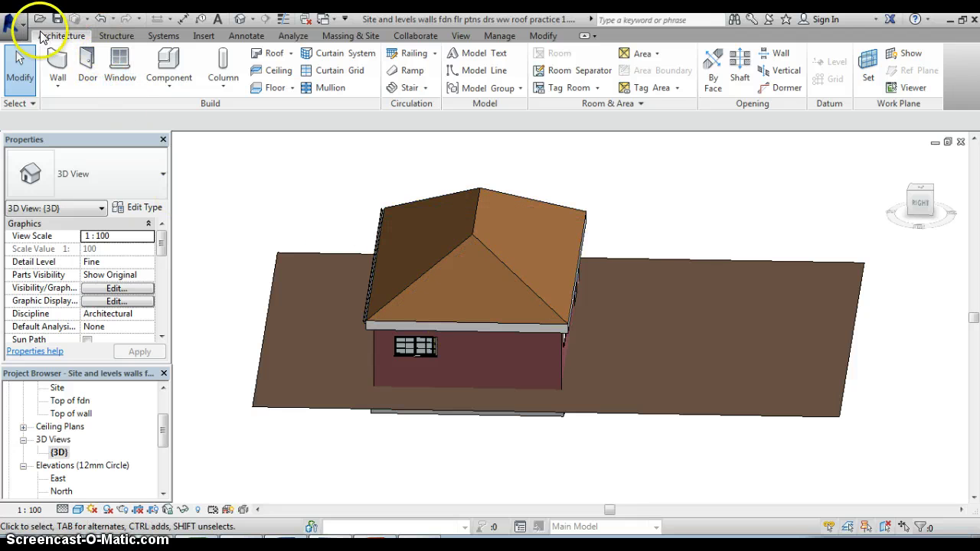
click(280, 54)
click(292, 55)
click(304, 221)
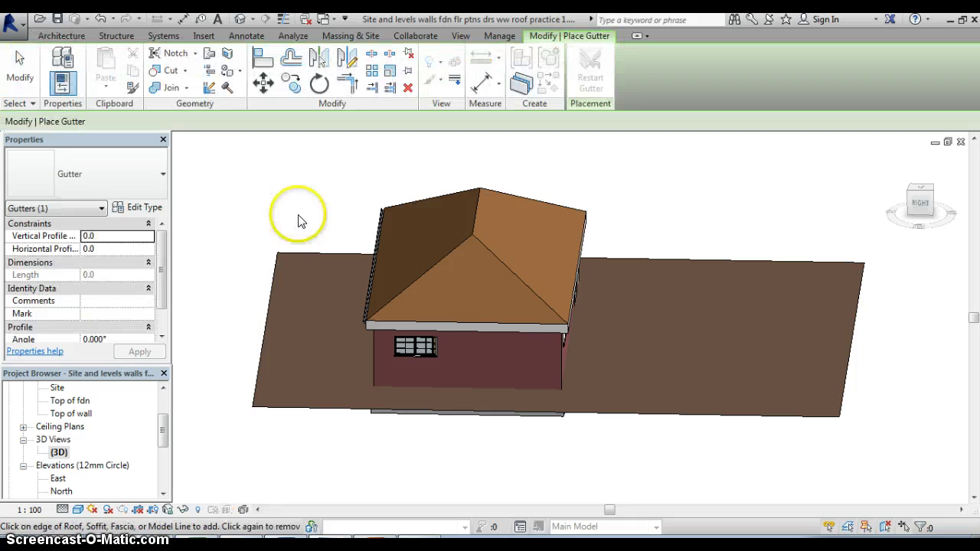
click(483, 321)
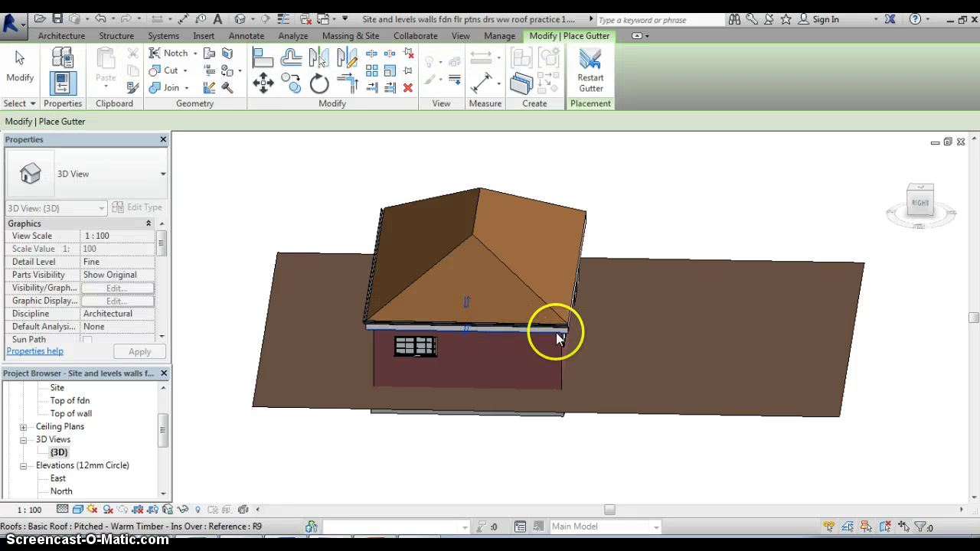
shift+middle_drag(571, 300, 450, 326)
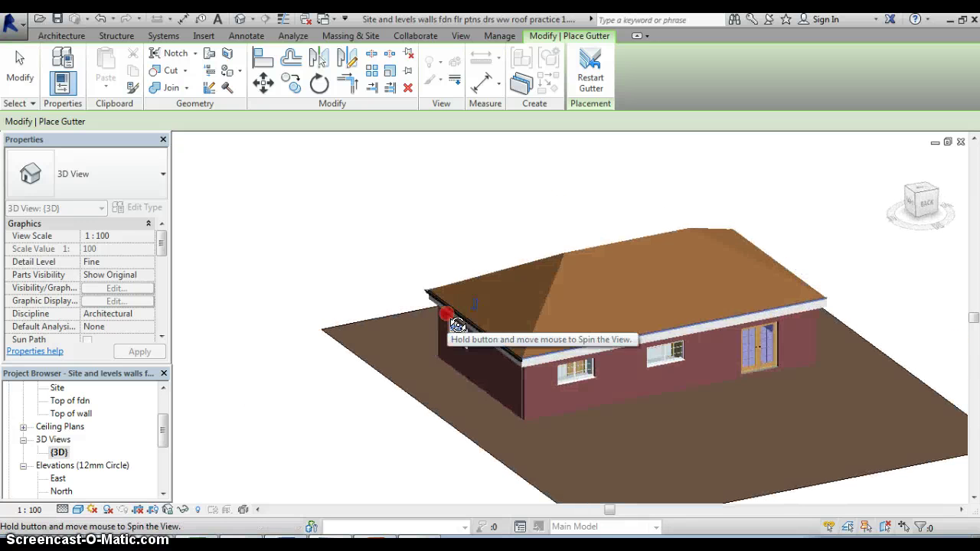
click(655, 337)
shift+middle_drag(685, 346, 594, 355)
click(685, 369)
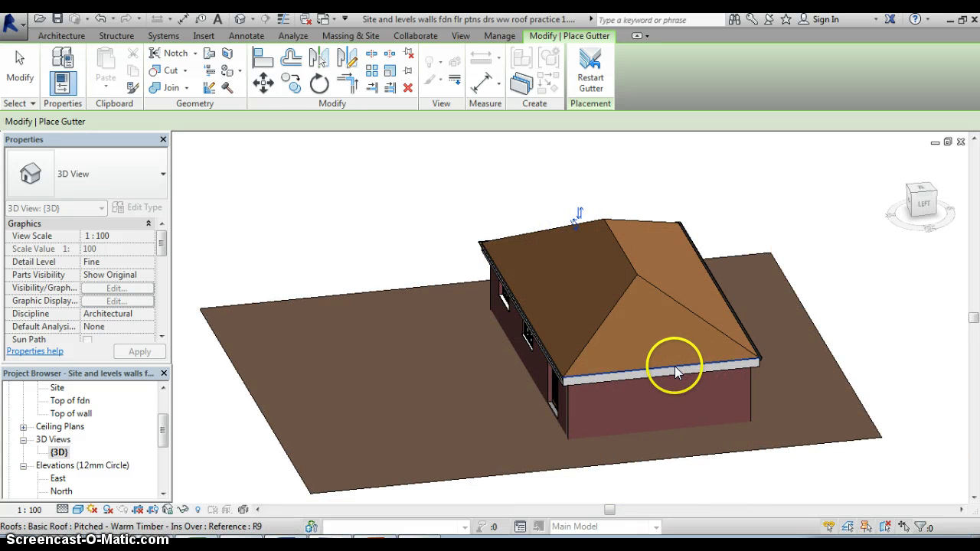
scroll(695, 398, up, 5)
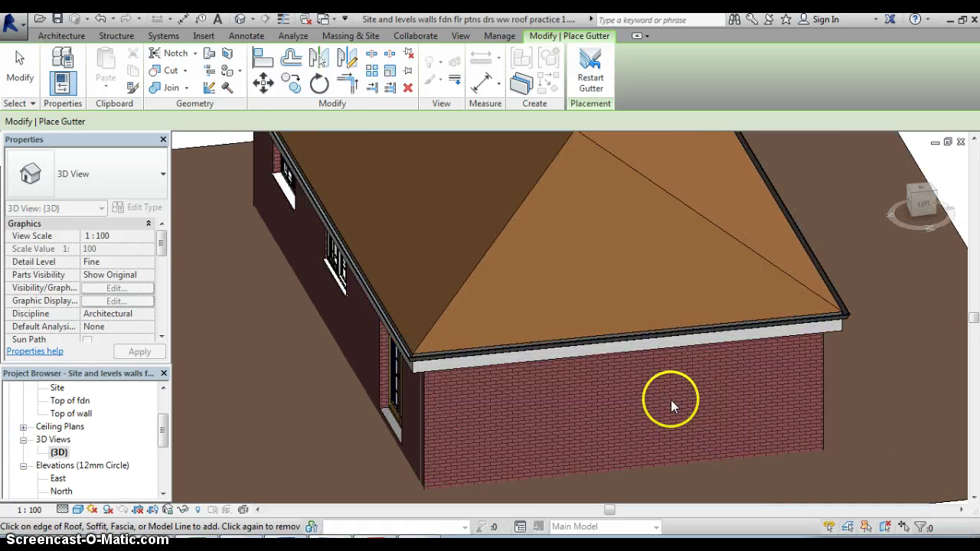
shift+middle_drag(671, 399, 888, 320)
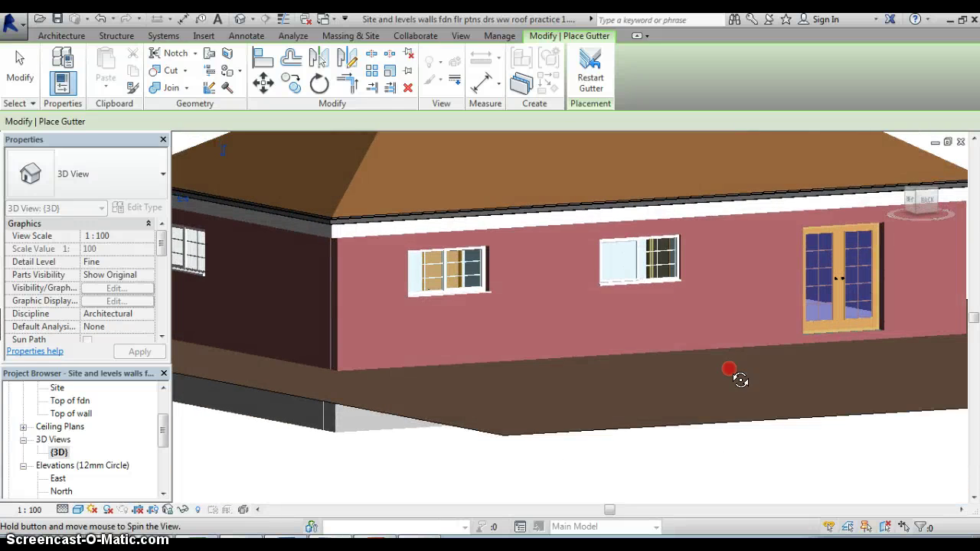
shift+middle_drag(564, 396, 561, 367)
scroll(569, 332, down, 5)
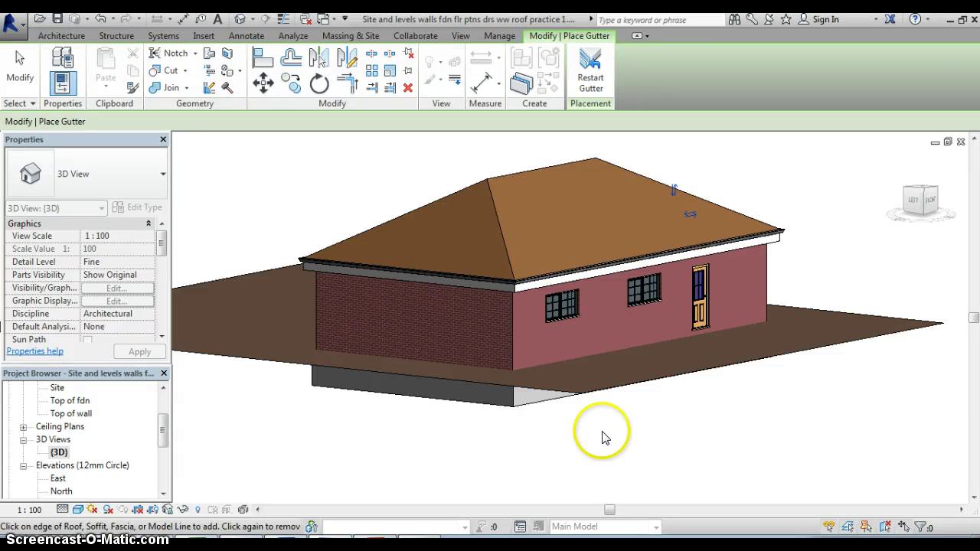
Finish gutter placement and return to the Ground floor level plan.
key(Escape)
key(Escape)
click(163, 411)
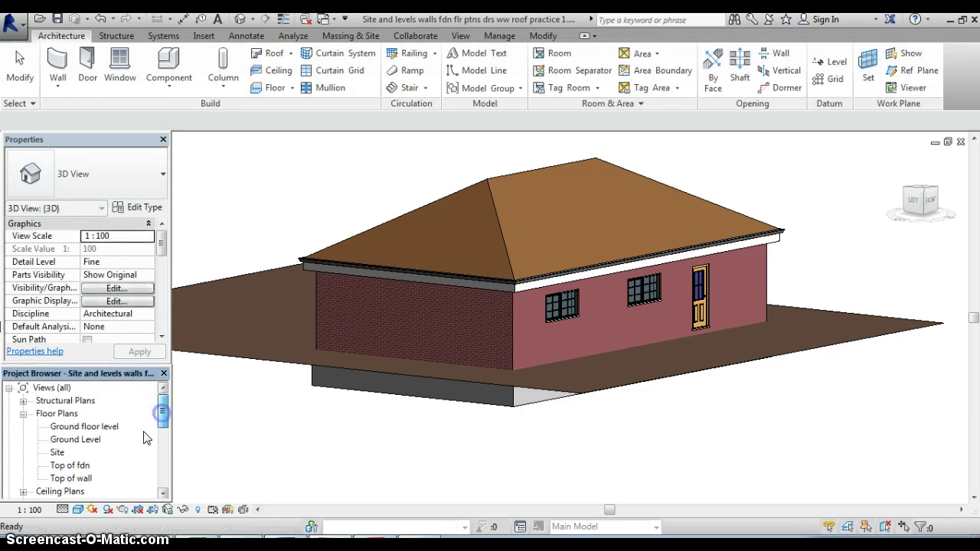
double_click(90, 427)
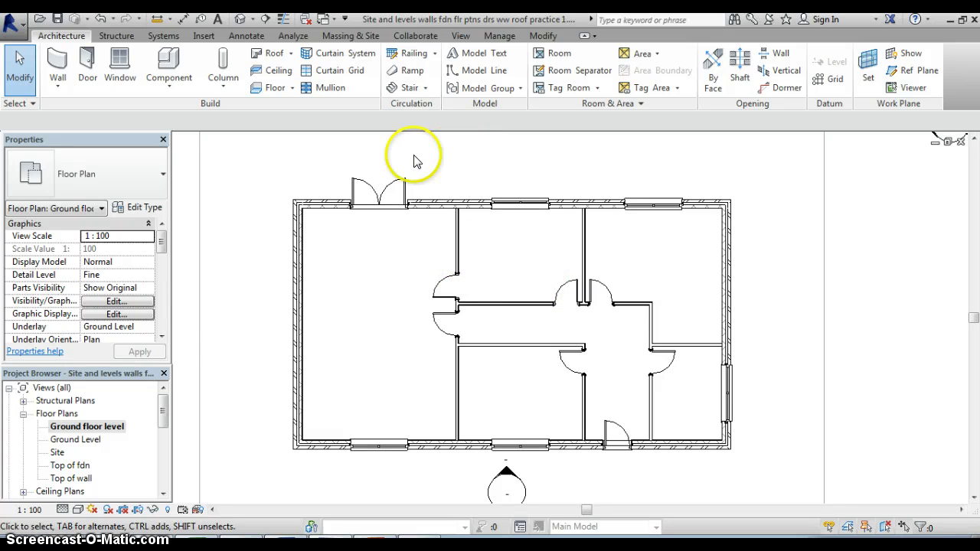
Draw a vertical section from above the top wall to below the house.
click(462, 36)
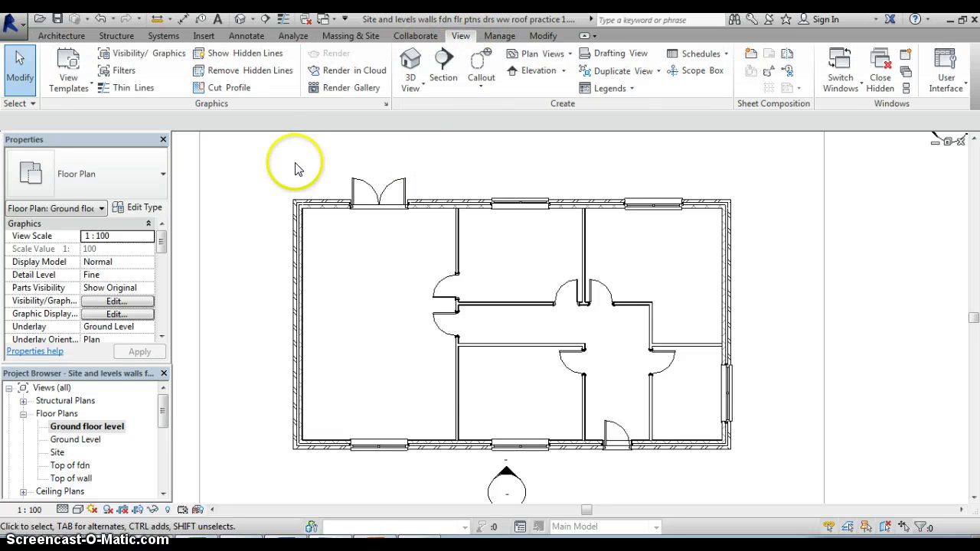
click(446, 71)
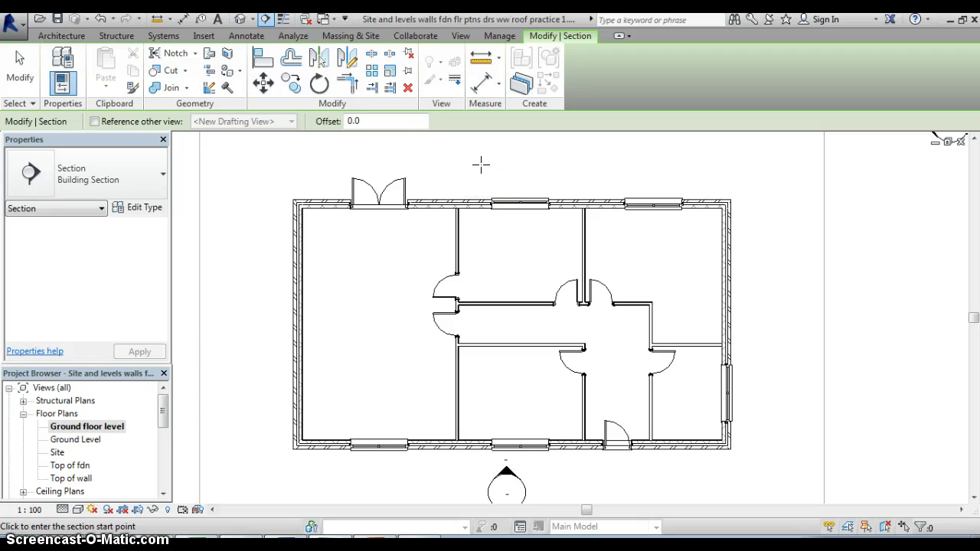
click(481, 164)
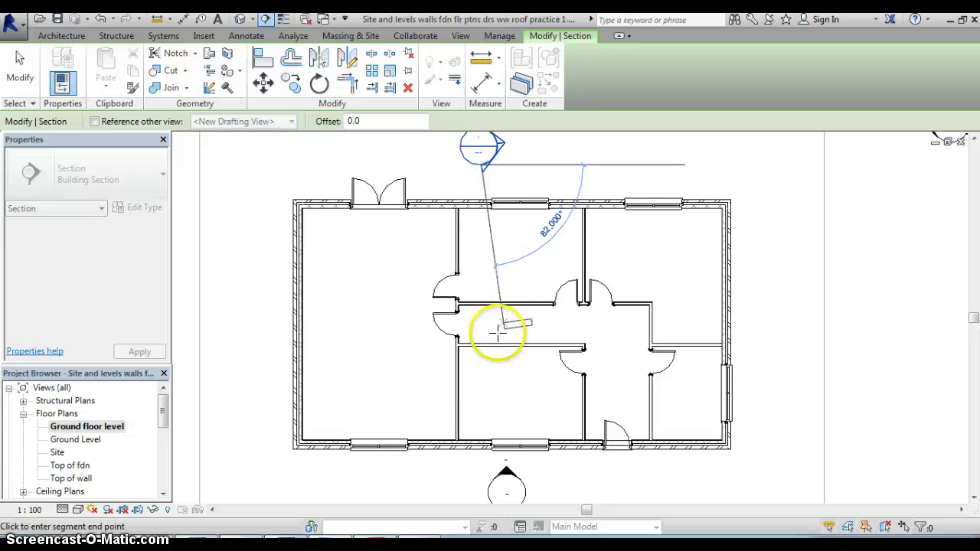
click(478, 473)
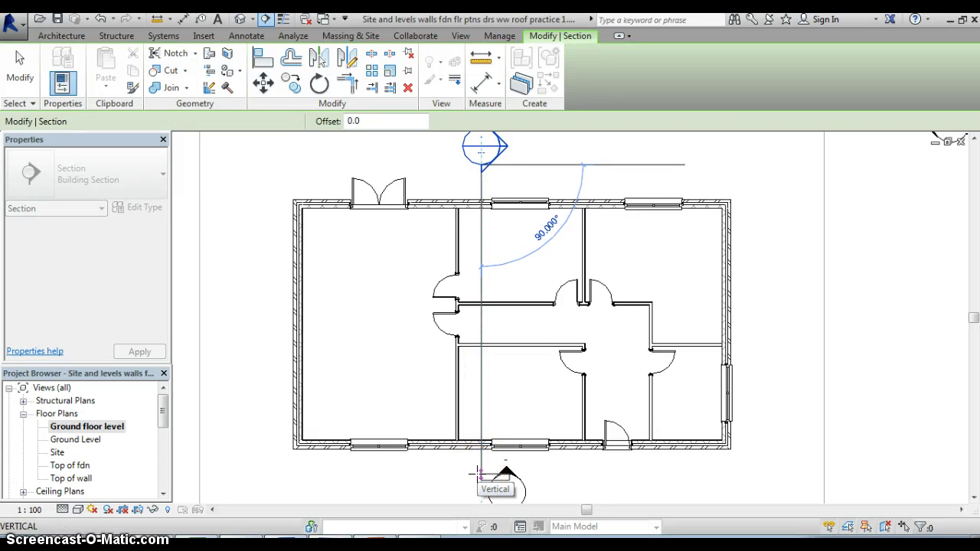
click(478, 473)
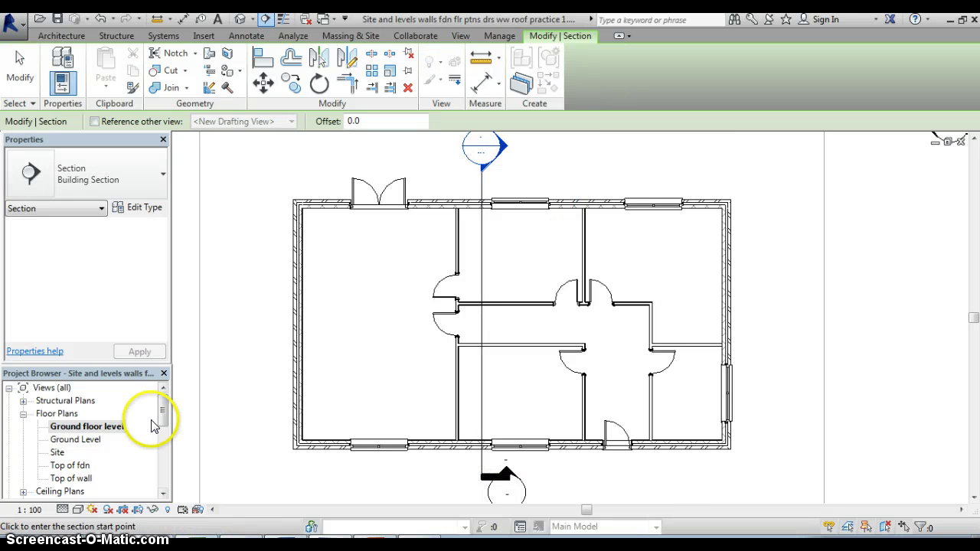
drag(158, 413, 170, 454)
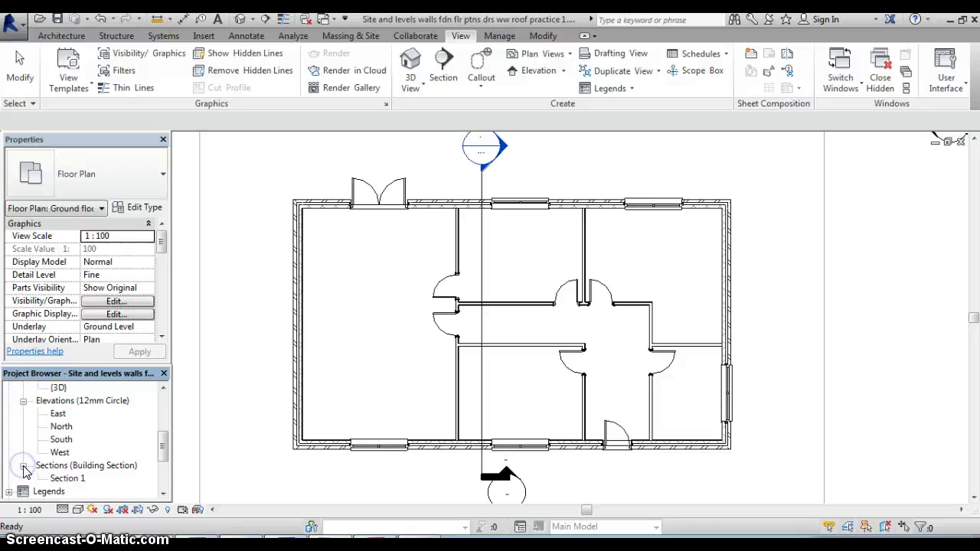
Open Section 1, set its Detail Level to Fine, and pan and zoom to fit.
click(61, 478)
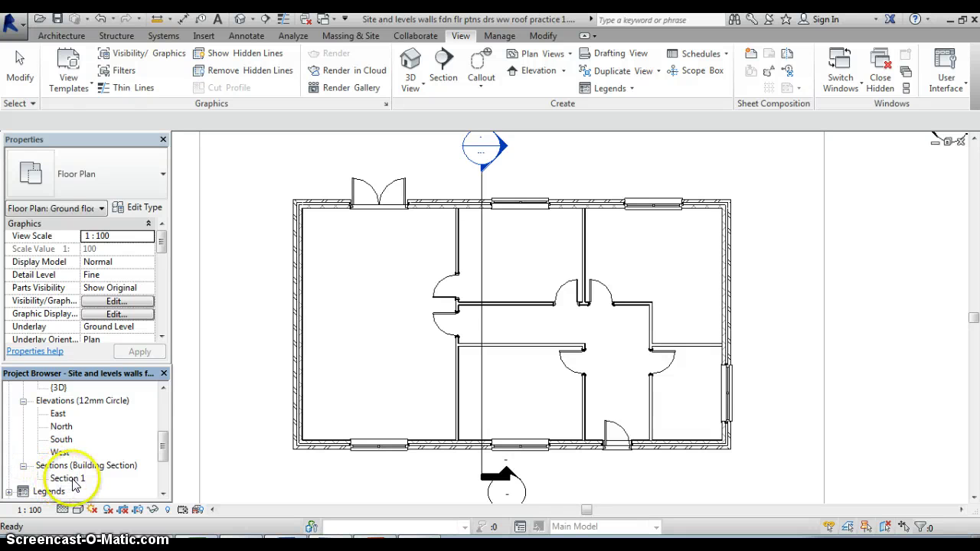
double_click(73, 479)
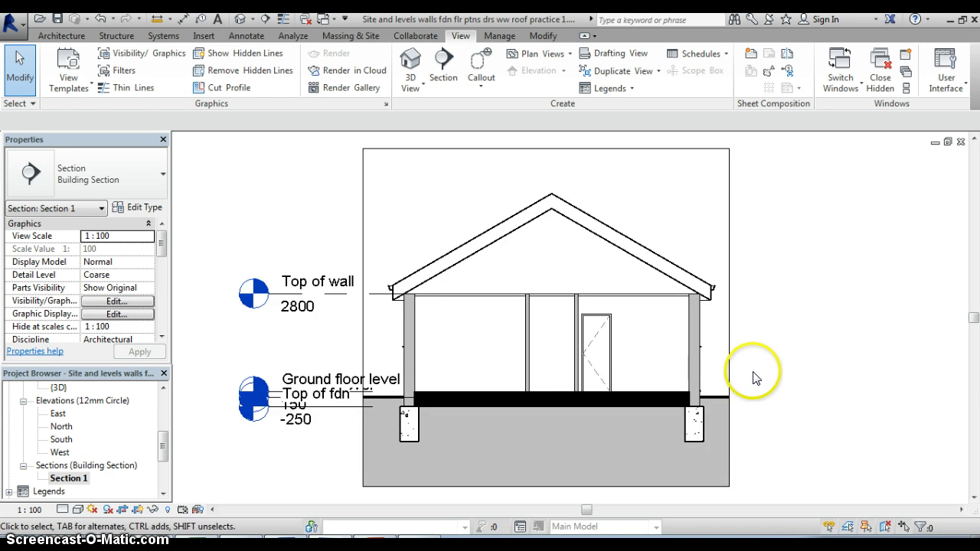
scroll(754, 377, down, 1)
middle_drag(748, 380, 712, 336)
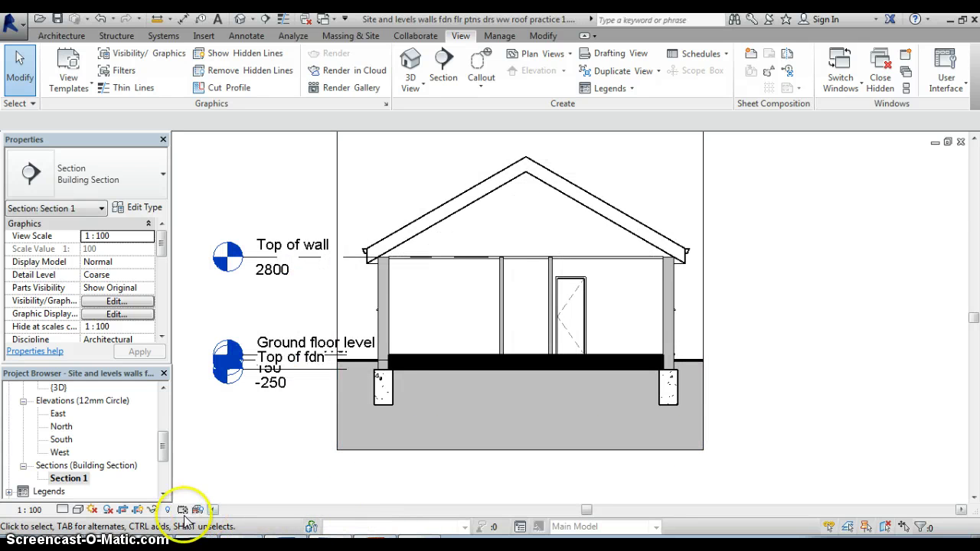
click(63, 510)
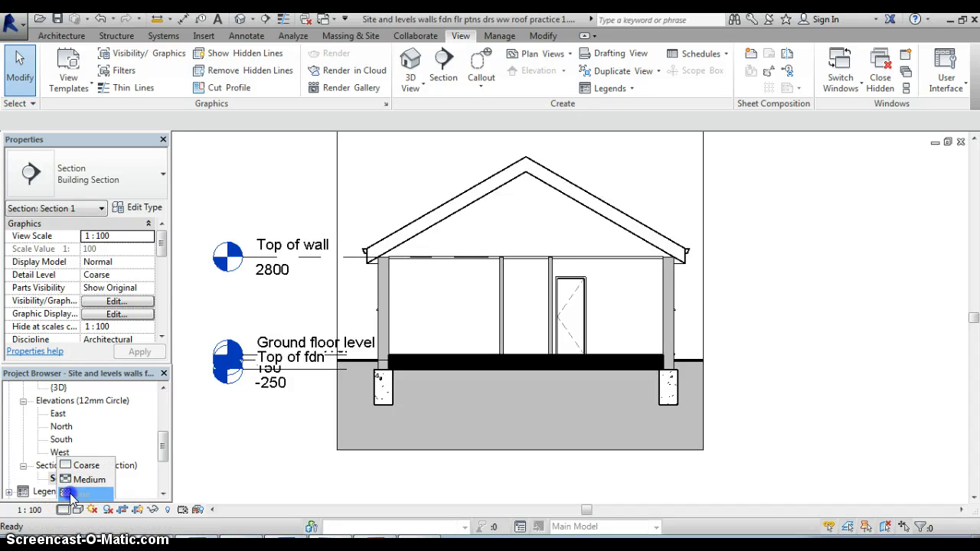
click(76, 493)
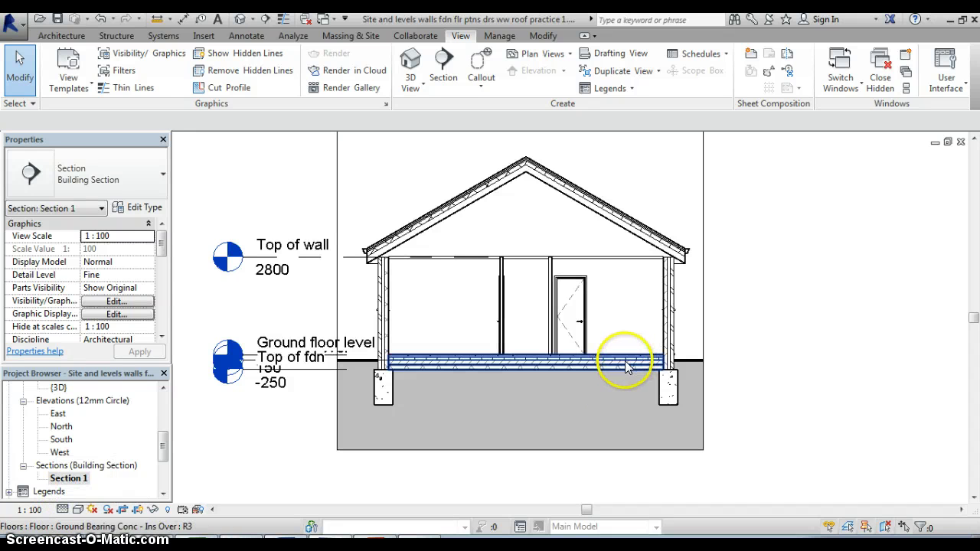
middle_drag(626, 371, 641, 429)
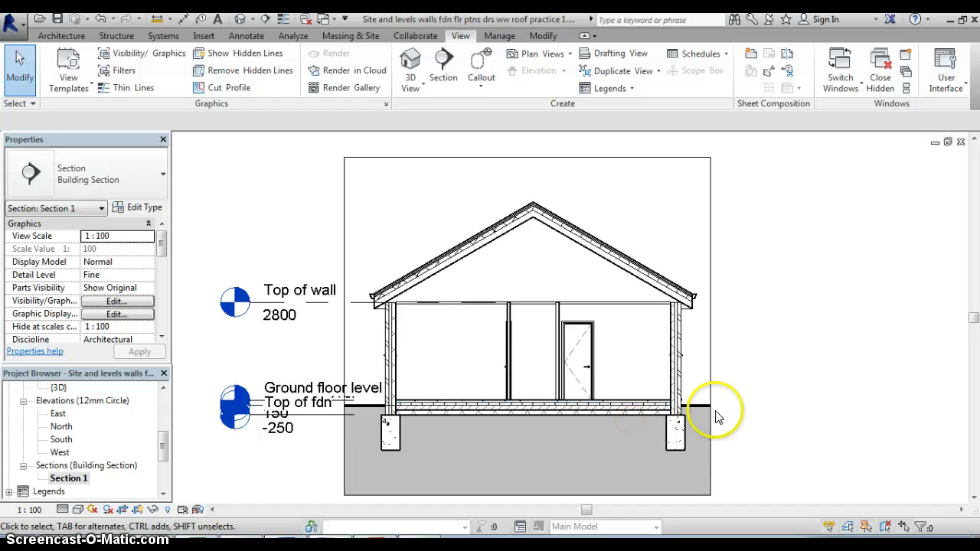
scroll(735, 401, up, 2)
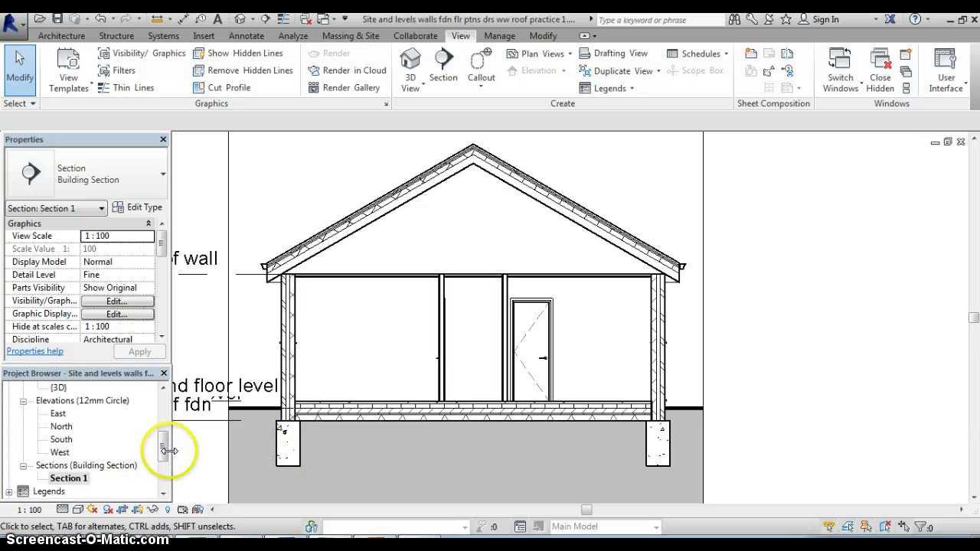
Reopen the {3D} view and orbit the bungalow to inspect its guttered hipped roof, door and side walls.
mouse_move(164, 449)
mouse_down()
mouse_move(165, 483)
mouse_move(167, 436)
mouse_up()
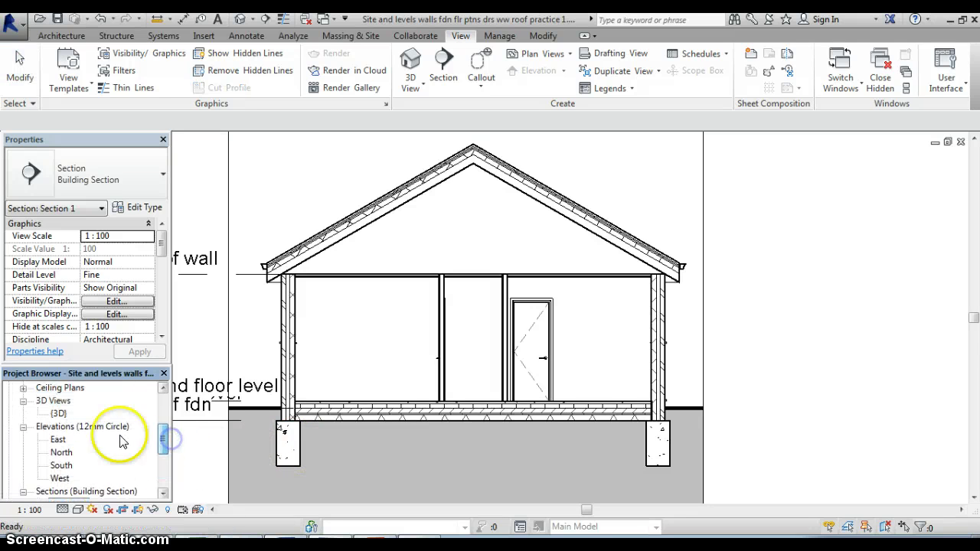
double_click(59, 413)
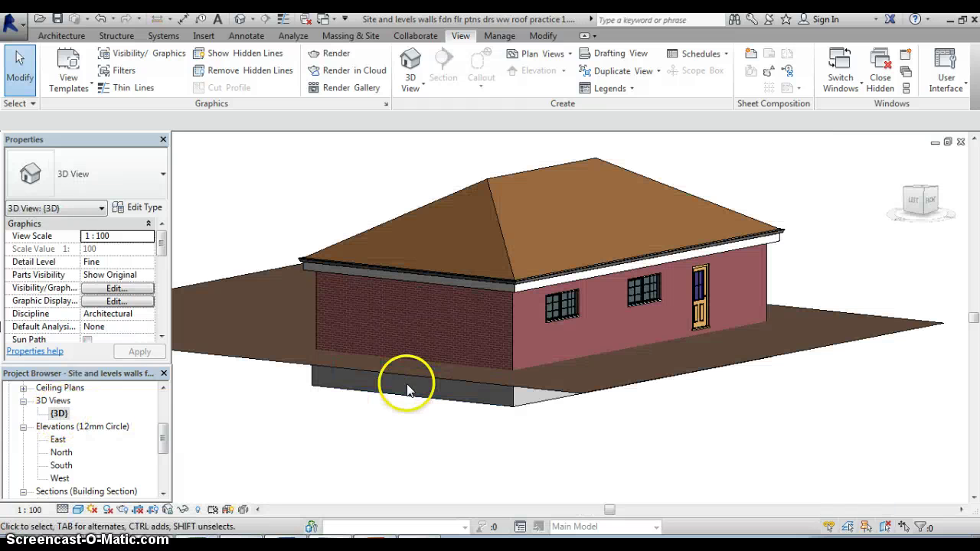
shift+middle_drag(468, 380, 463, 351)
shift+middle_drag(605, 354, 701, 382)
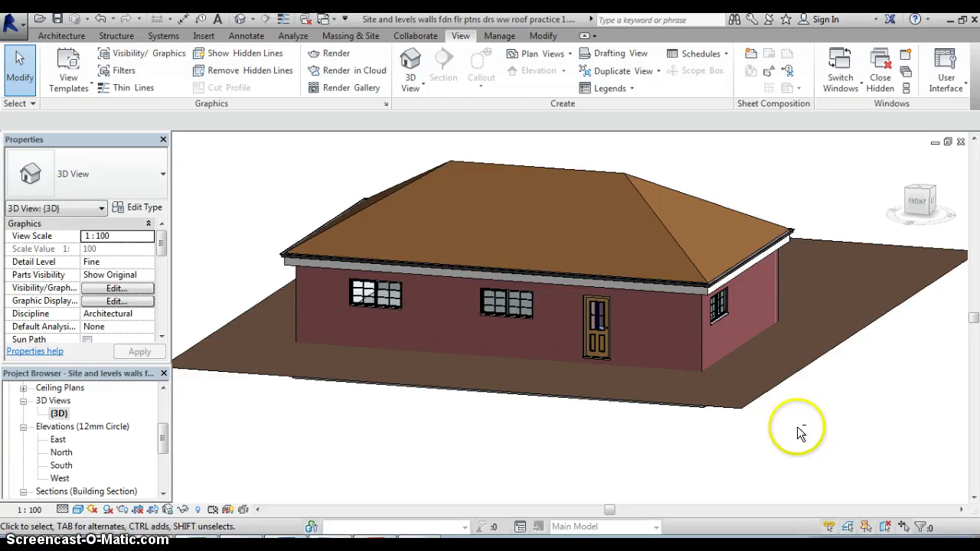
shift+middle_drag(802, 441, 755, 452)
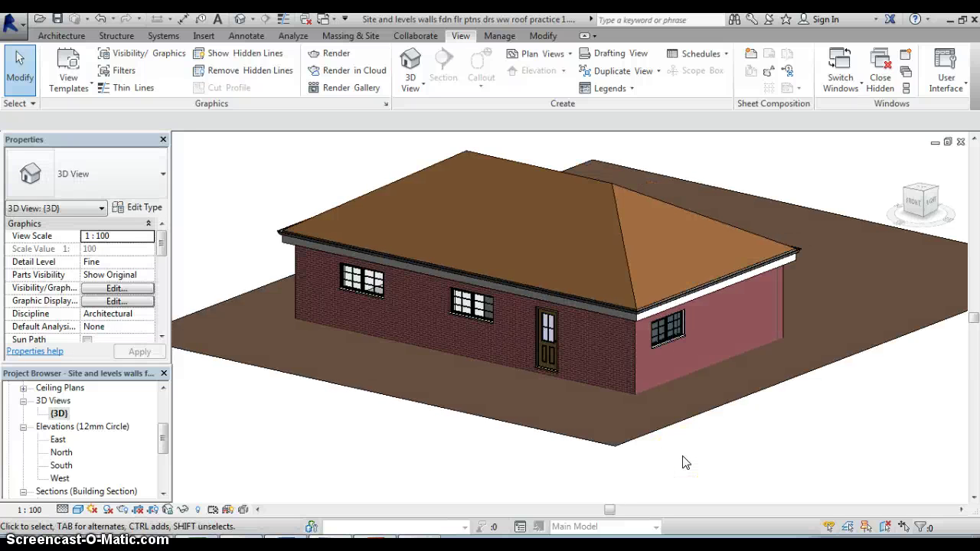